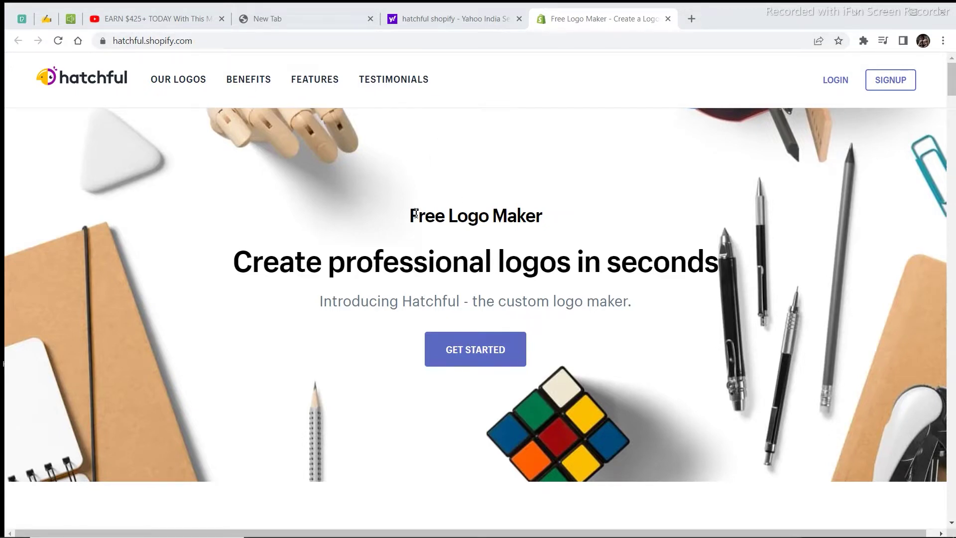
pyautogui.scroll(-4, 525, 224)
pyautogui.scroll(-7, 528, 226)
pyautogui.scroll(3, 507, 221)
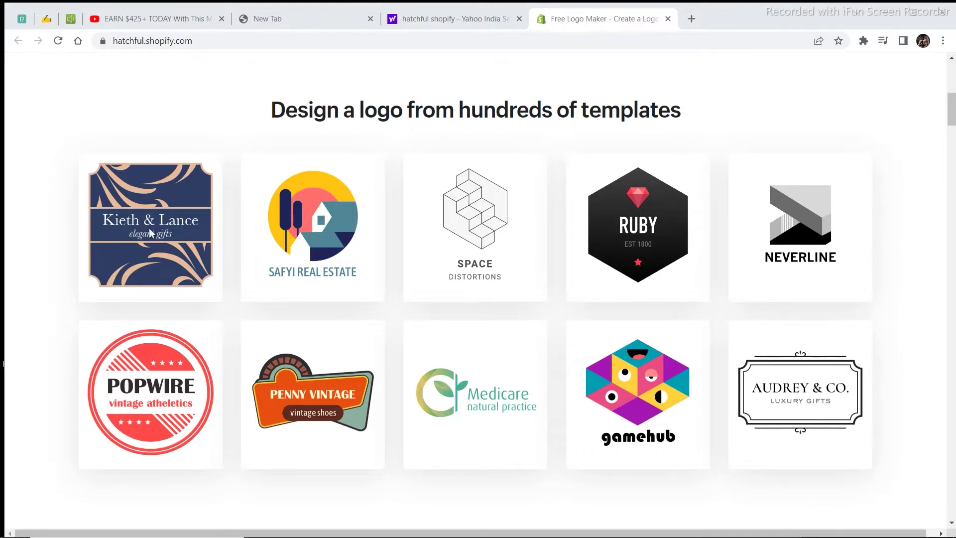
pyautogui.scroll(-3, 183, 158)
pyautogui.scroll(-5, 219, 179)
pyautogui.scroll(-1, 204, 252)
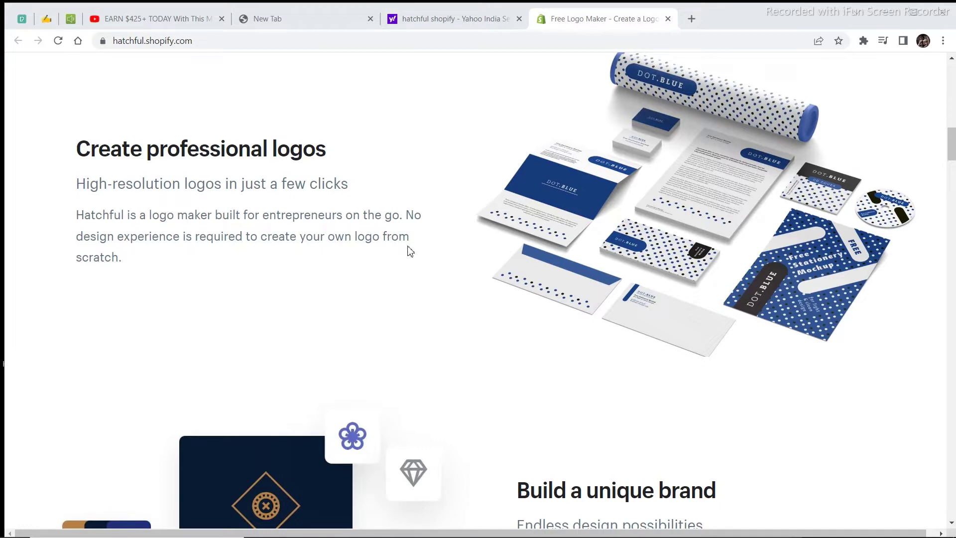
pyautogui.scroll(-3, 408, 250)
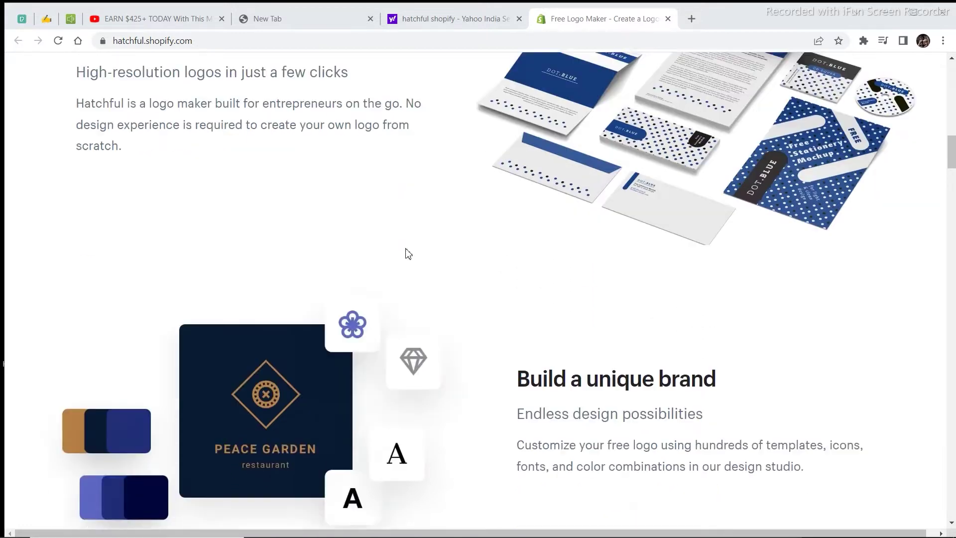
pyautogui.scroll(-5, 408, 250)
pyautogui.scroll(-4, 408, 250)
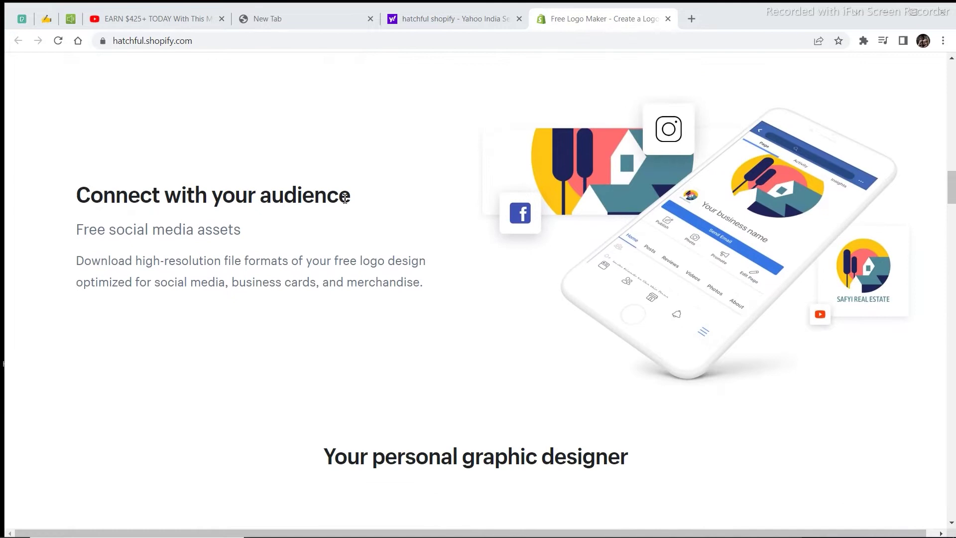
pyautogui.scroll(-4, 346, 284)
pyautogui.scroll(-4, 347, 286)
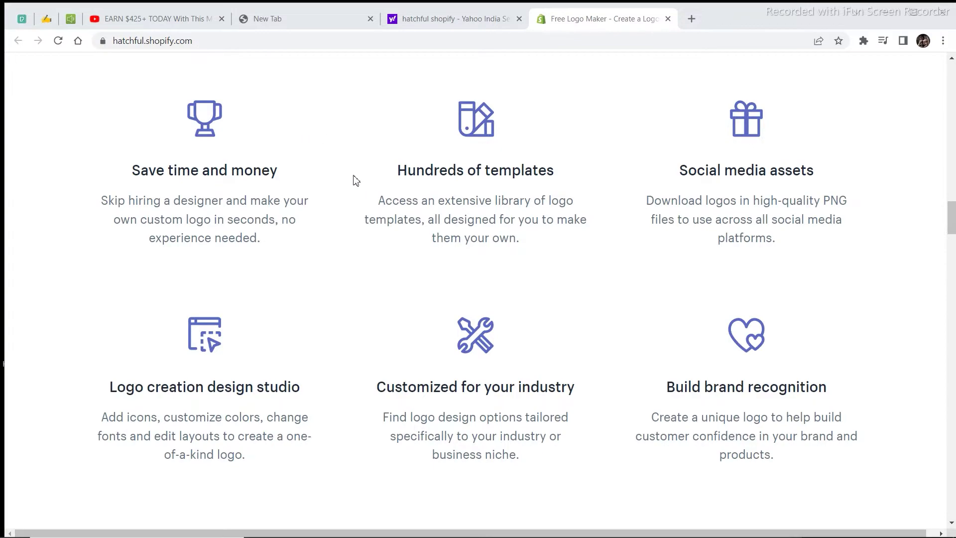
pyautogui.scroll(-4, 358, 184)
pyautogui.scroll(-5, 371, 197)
pyautogui.scroll(-5, 371, 197)
pyautogui.scroll(-5, 370, 197)
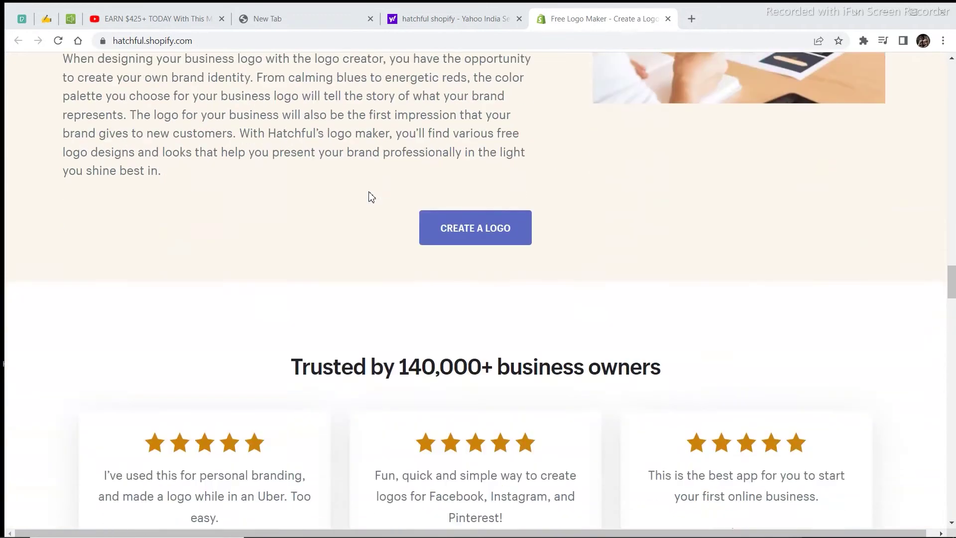
pyautogui.scroll(-2, 371, 197)
pyautogui.scroll(-8, 369, 201)
pyautogui.scroll(-5, 371, 209)
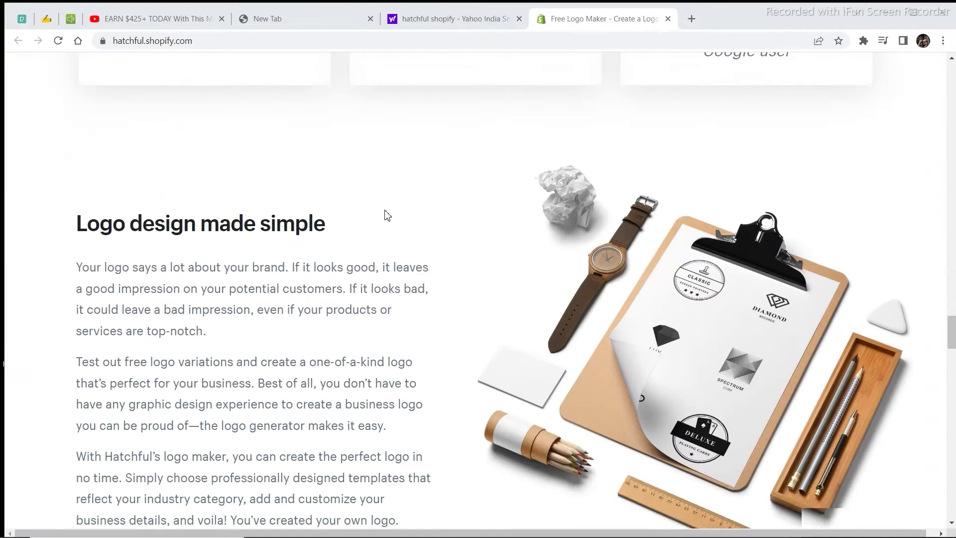
pyautogui.scroll(-7, 387, 215)
pyautogui.scroll(-4, 387, 214)
pyautogui.scroll(-4, 387, 214)
pyautogui.scroll(3, 353, 207)
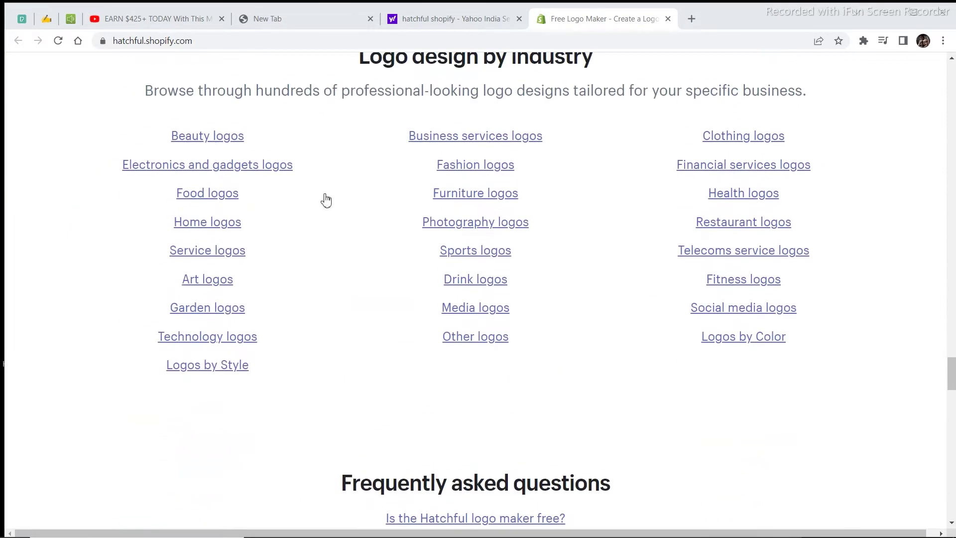
pyautogui.scroll(1, 278, 194)
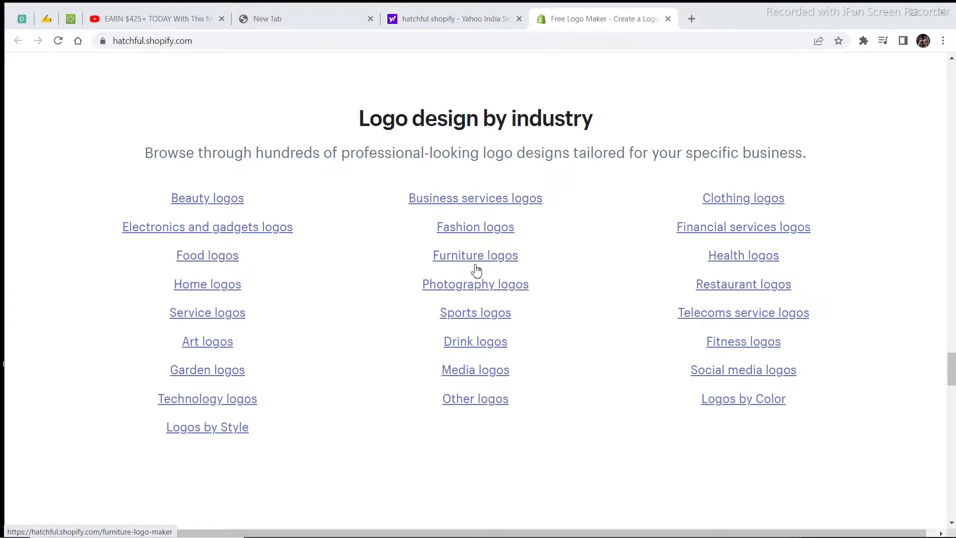
pyautogui.scroll(-4, 473, 268)
pyautogui.scroll(-4, 495, 342)
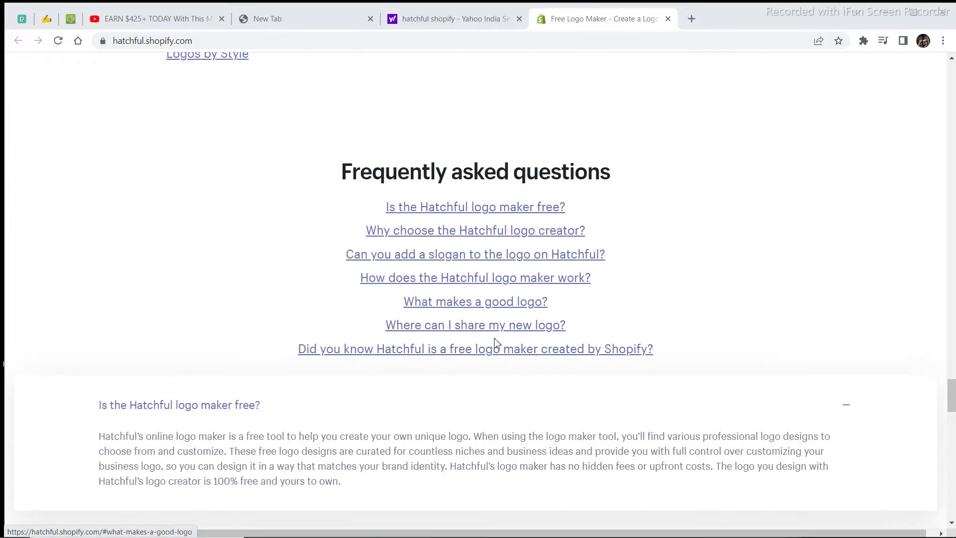
pyautogui.scroll(5, 554, 467)
pyautogui.scroll(8, 622, 472)
pyautogui.scroll(2, 771, 495)
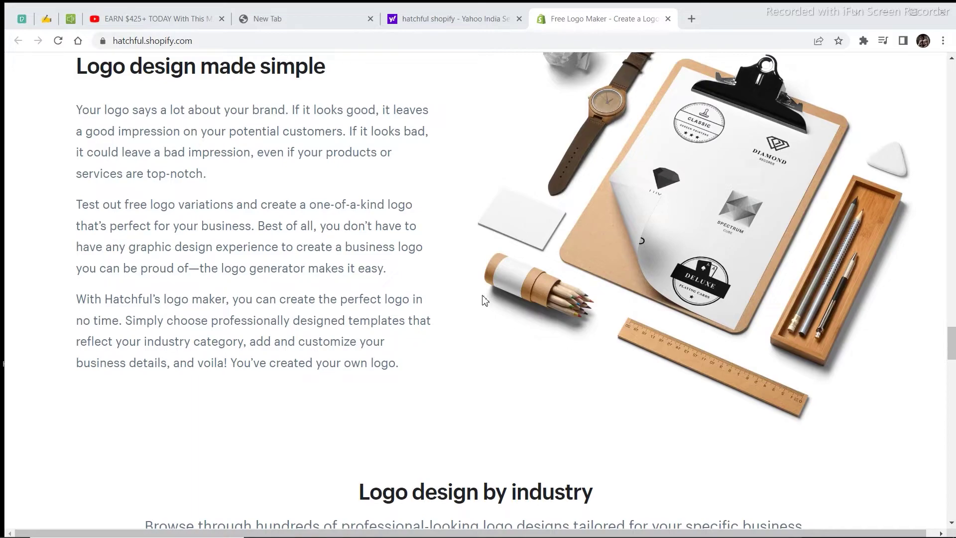
pyautogui.scroll(6, 486, 391)
pyautogui.scroll(7, 500, 395)
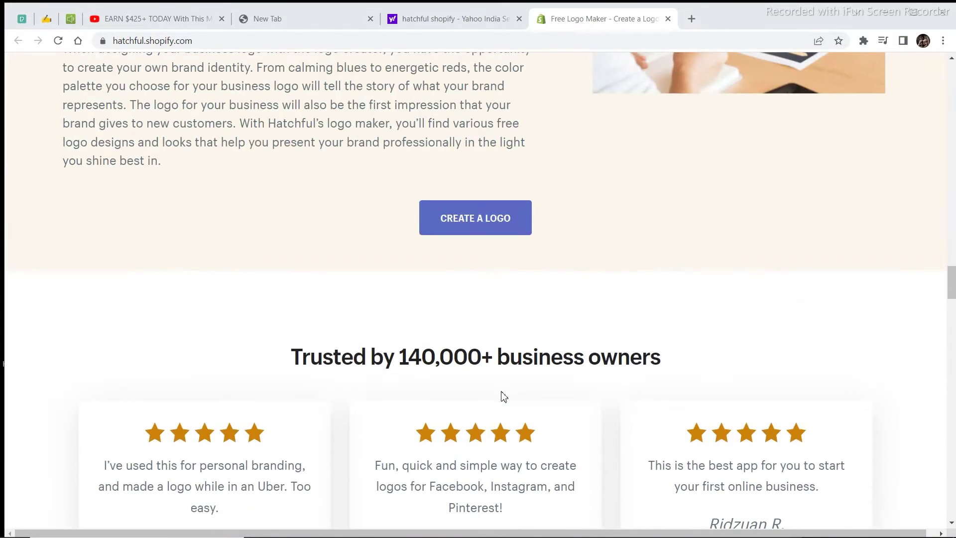
pyautogui.scroll(8, 503, 388)
pyautogui.scroll(8, 511, 378)
pyautogui.scroll(6, 515, 369)
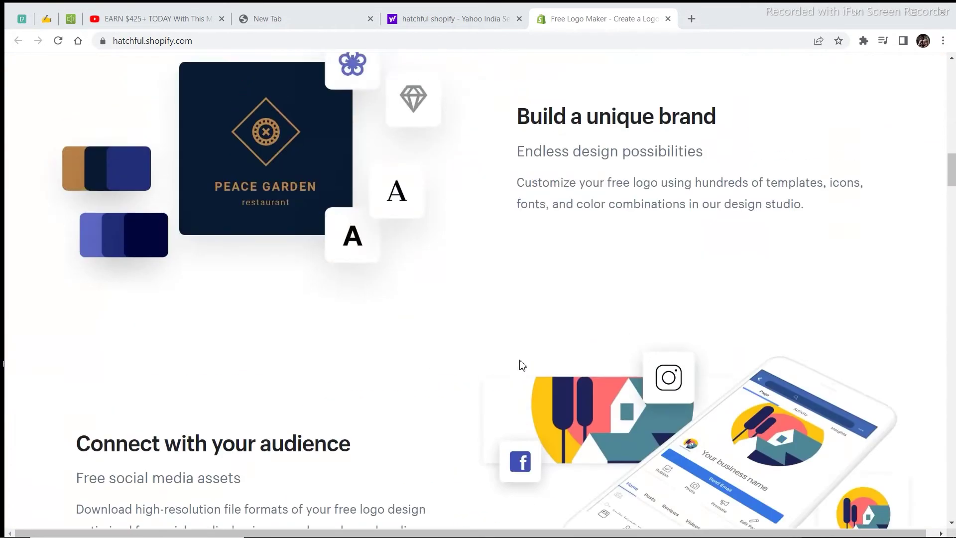
pyautogui.scroll(6, 522, 364)
pyautogui.scroll(6, 530, 368)
pyautogui.scroll(5, 532, 373)
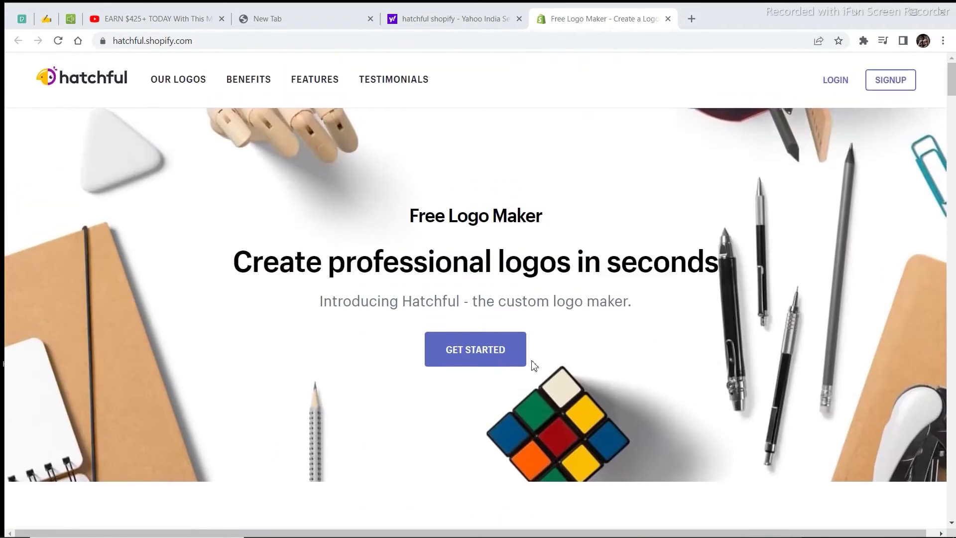
# Step: Start a new Hatchful logo and pick the Services business-space card
pyautogui.click(483, 356)
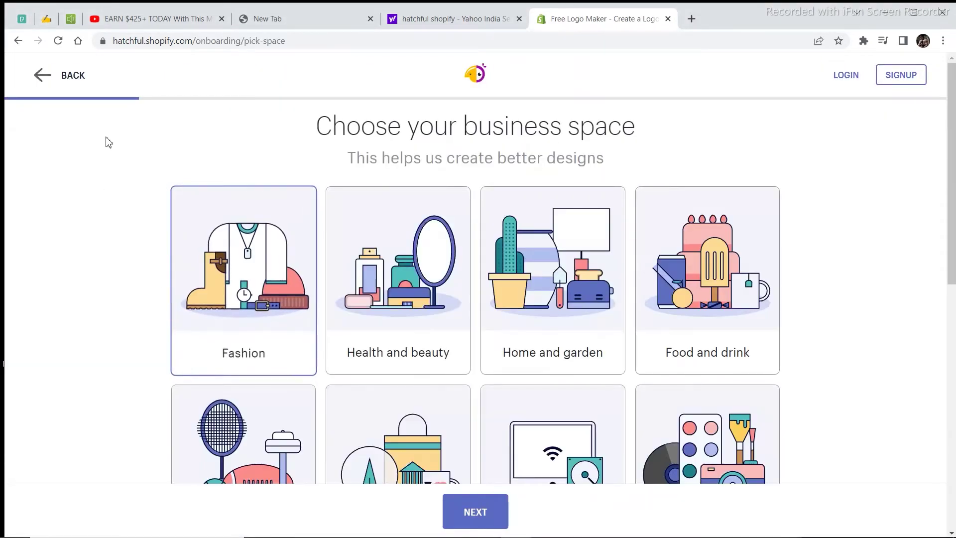
pyautogui.scroll(-2, 284, 247)
pyautogui.scroll(-1, 396, 197)
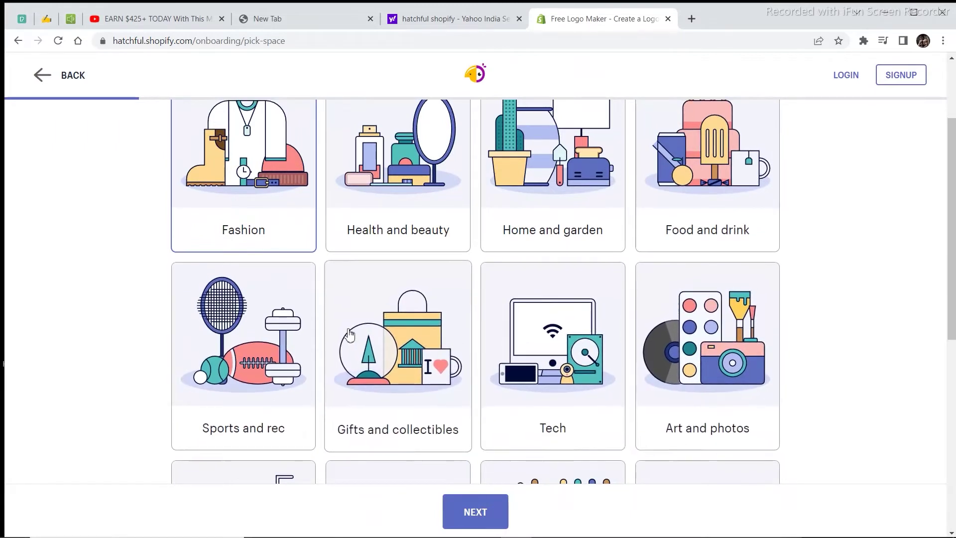
pyautogui.scroll(1, 284, 320)
pyautogui.scroll(-1, 296, 320)
pyautogui.scroll(-2, 297, 320)
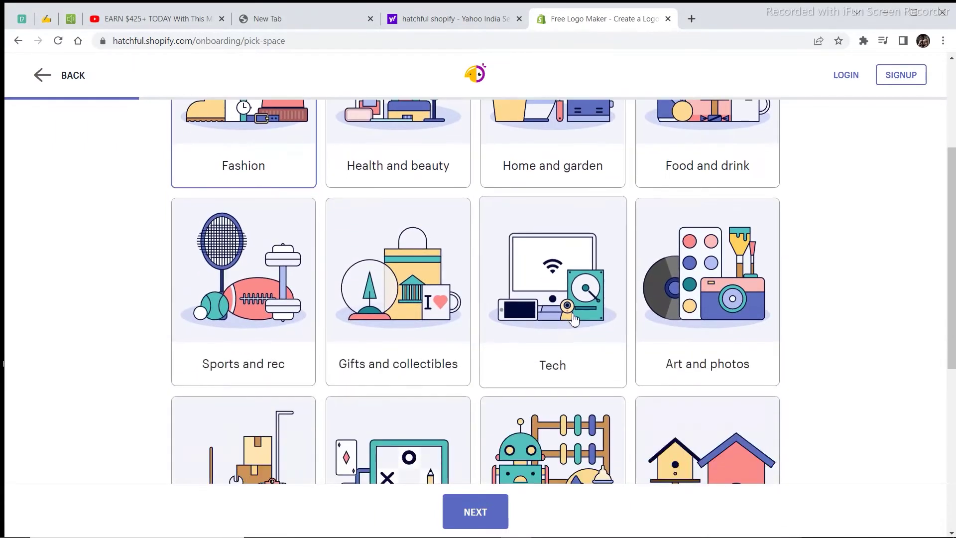
pyautogui.scroll(1, 348, 298)
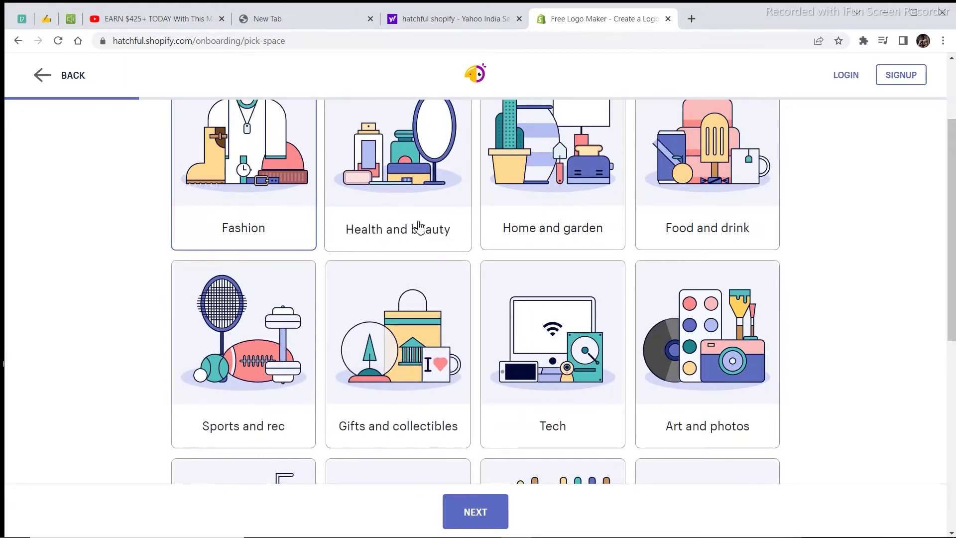
pyautogui.scroll(-4, 737, 223)
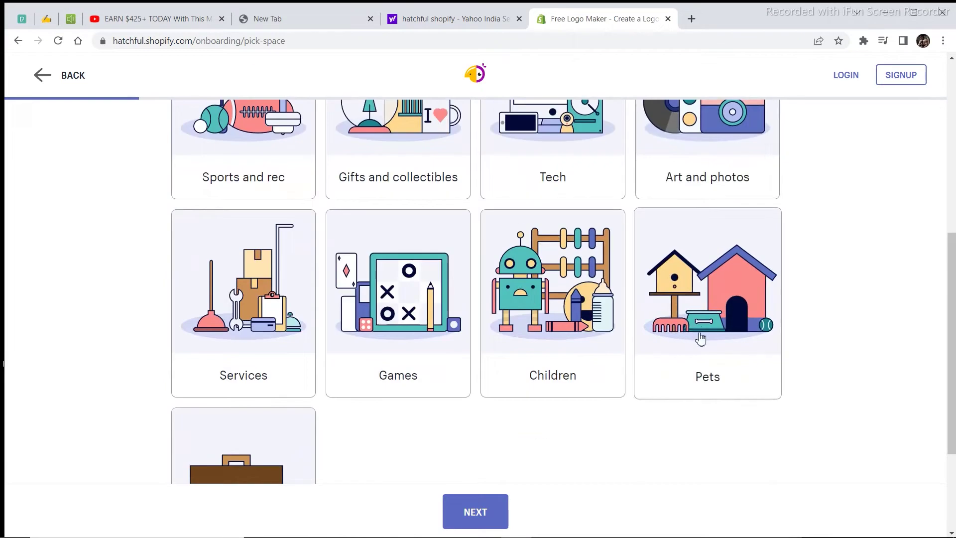
pyautogui.scroll(-2, 279, 318)
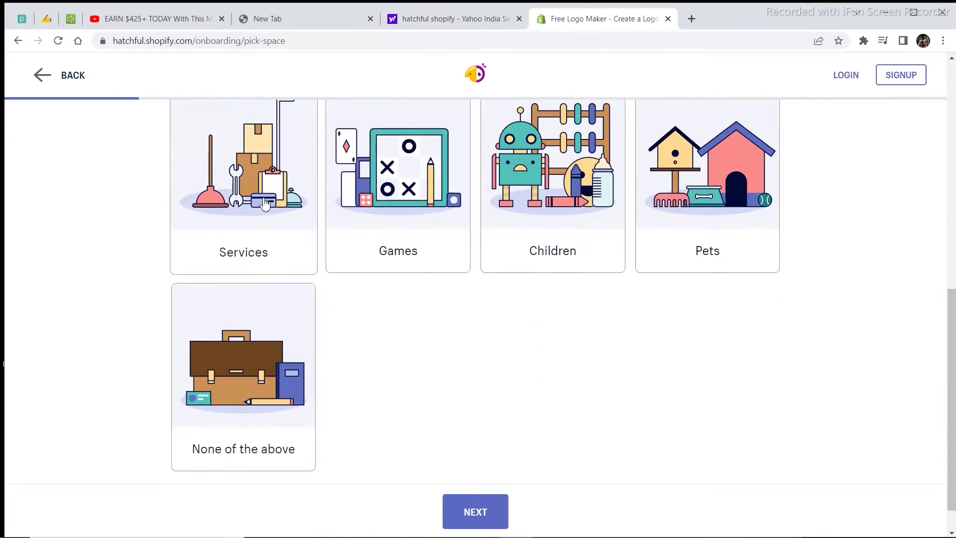
pyautogui.scroll(1, 318, 224)
pyautogui.scroll(-2, 375, 256)
pyautogui.scroll(2, 298, 269)
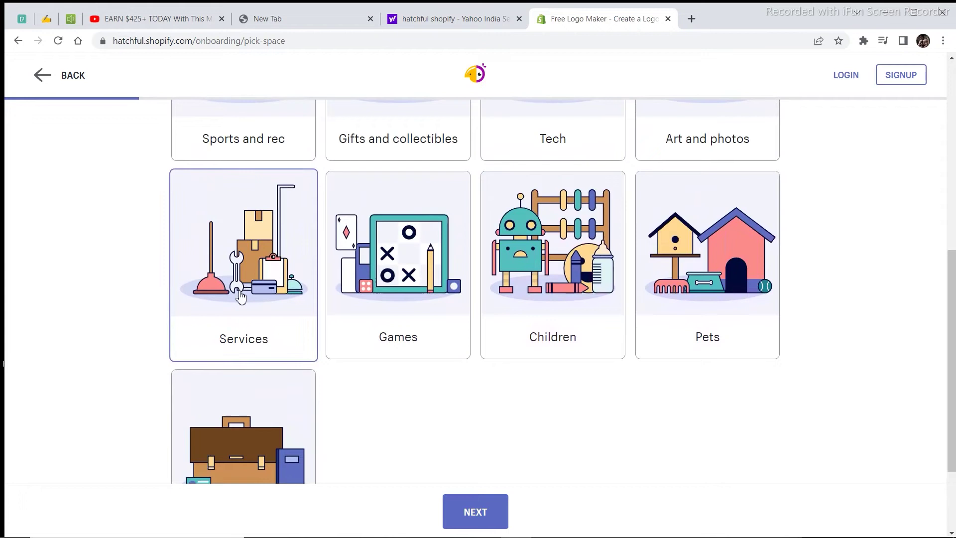
pyautogui.click(313, 354)
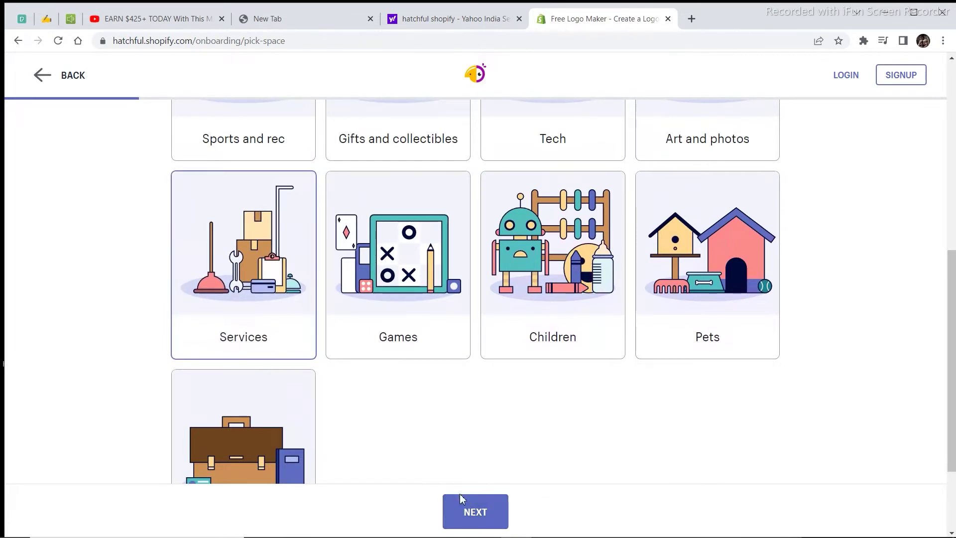
# Step: Select the Calm, Bold and Creative visual-style cards for the logo
pyautogui.click(474, 508)
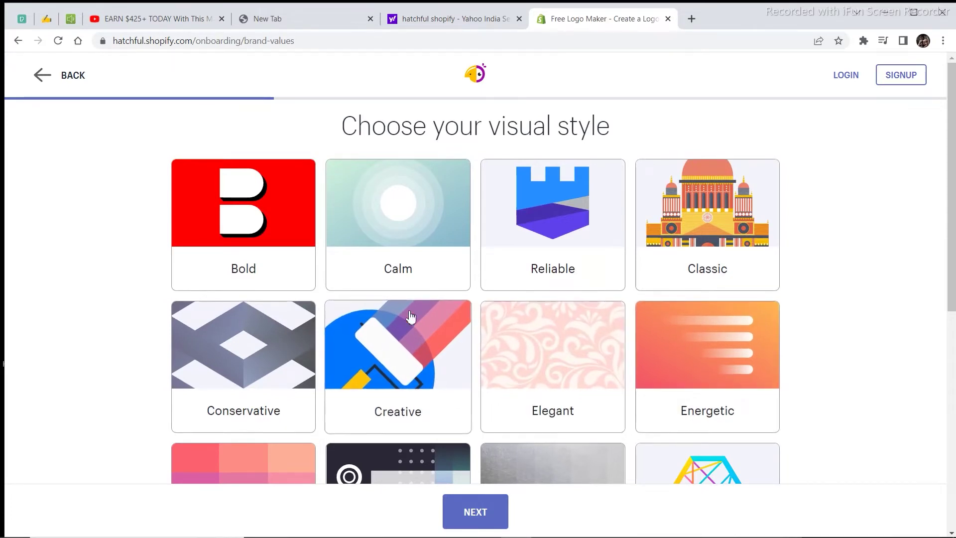
pyautogui.click(386, 252)
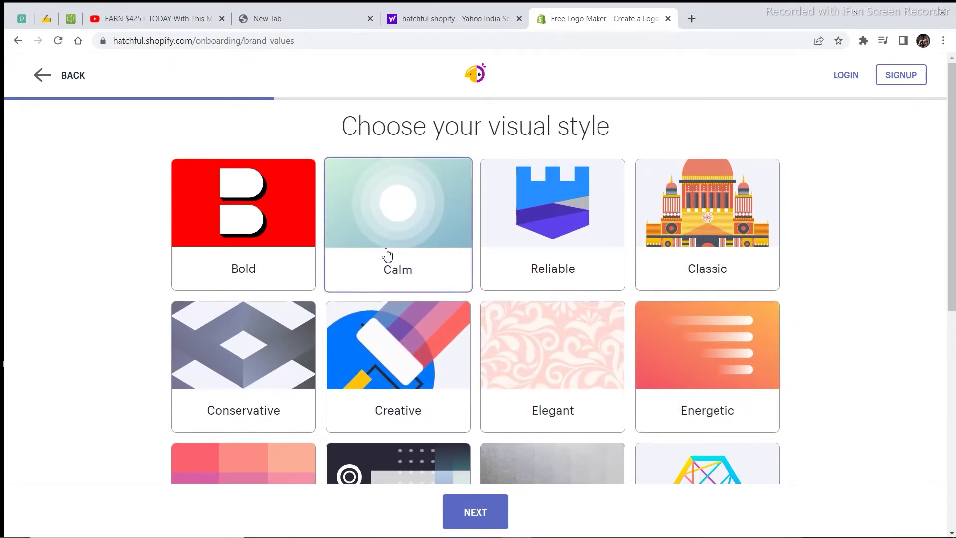
pyautogui.click(255, 264)
pyautogui.scroll(-1, 690, 335)
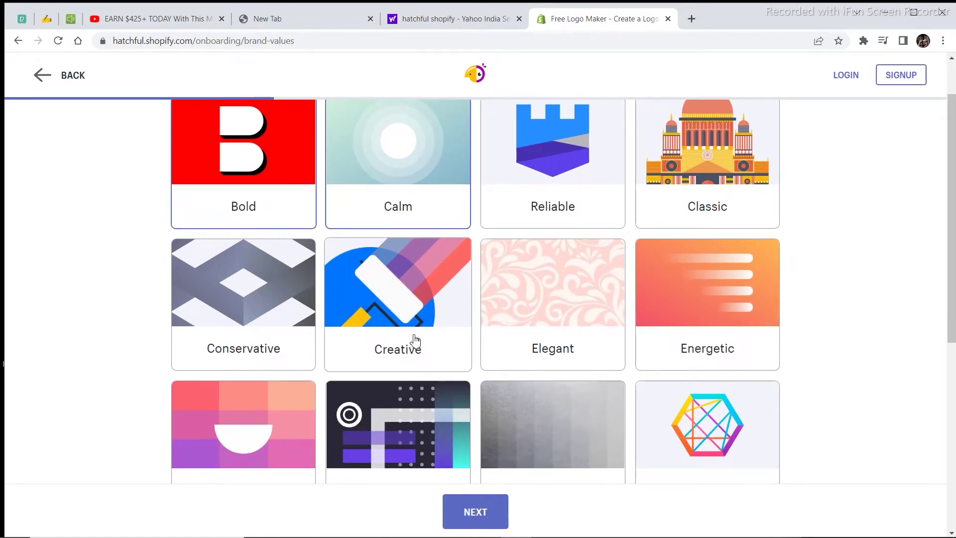
pyautogui.click(379, 351)
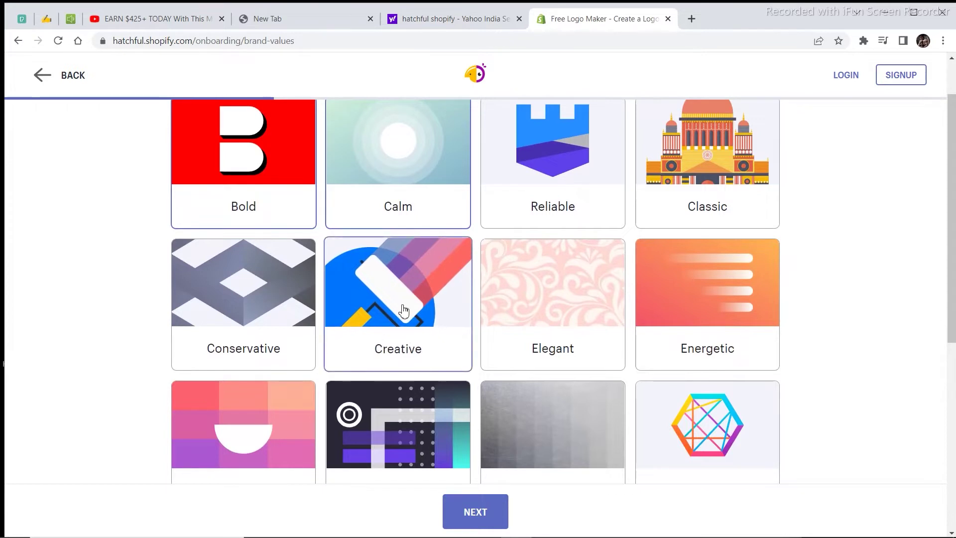
pyautogui.scroll(1, 349, 303)
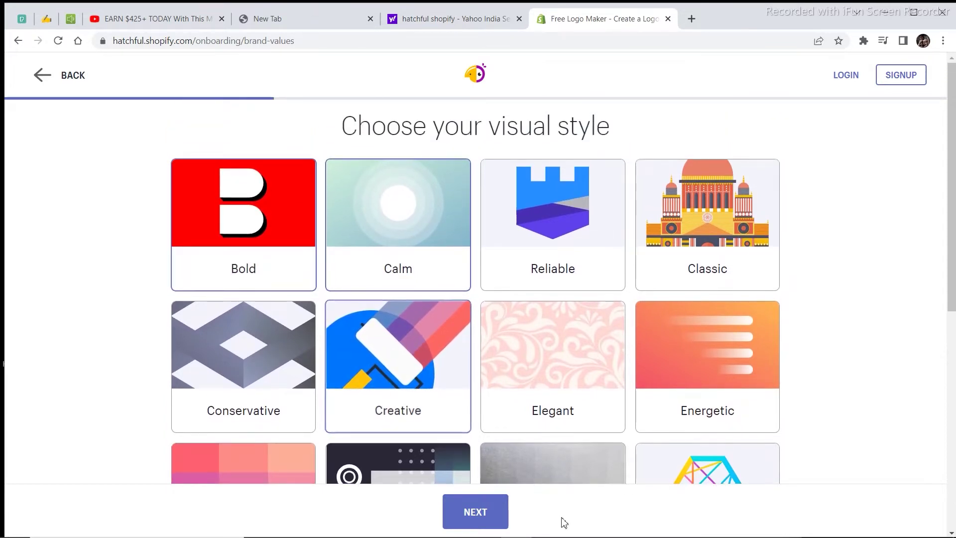
# Step: Enter ARYAN CREATES as the business name
pyautogui.click(495, 515)
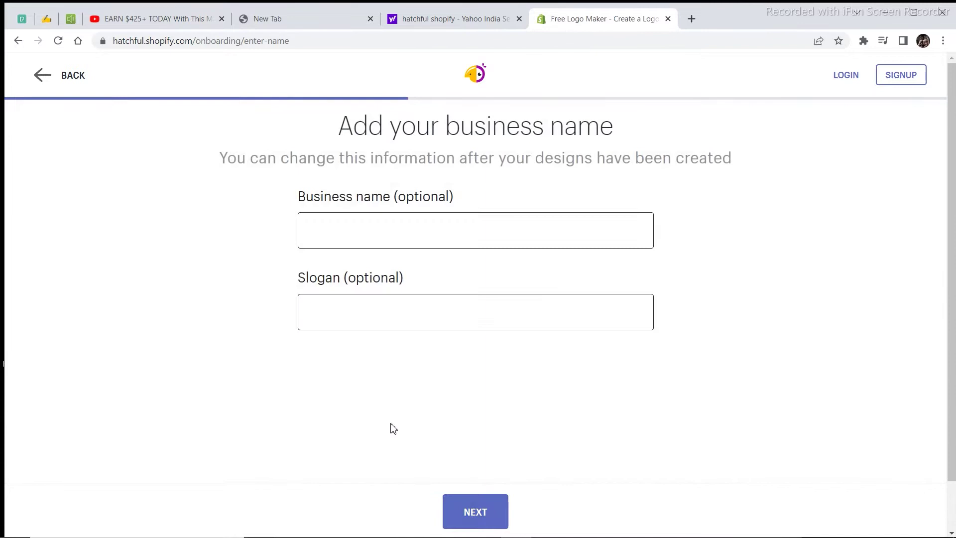
pyautogui.click(417, 234)
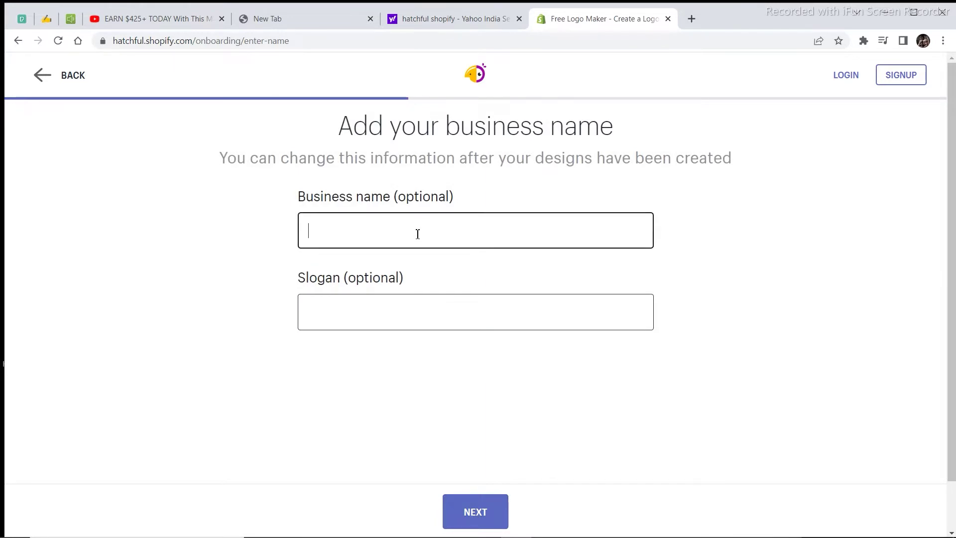
pyautogui.write('THE B')
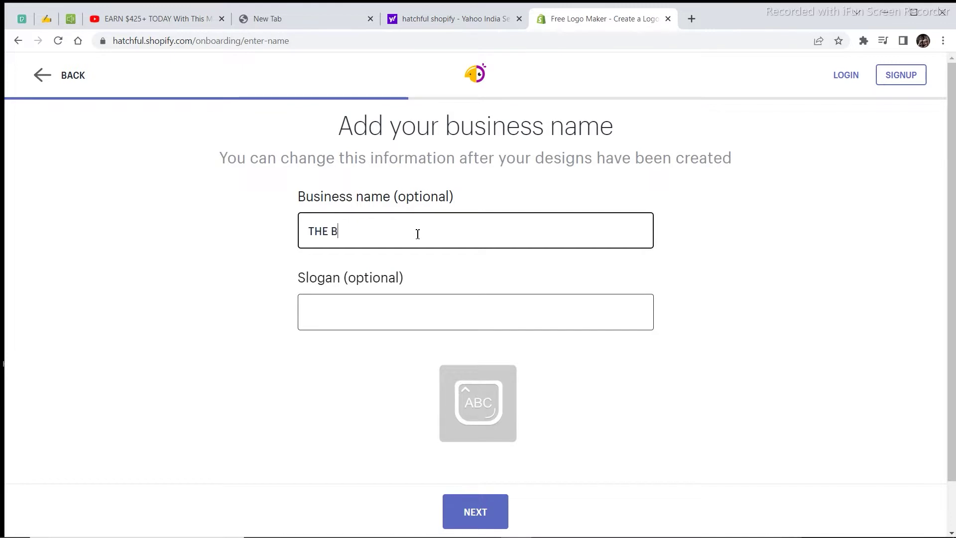
pyautogui.press('BackSpace')
pyautogui.write('N')
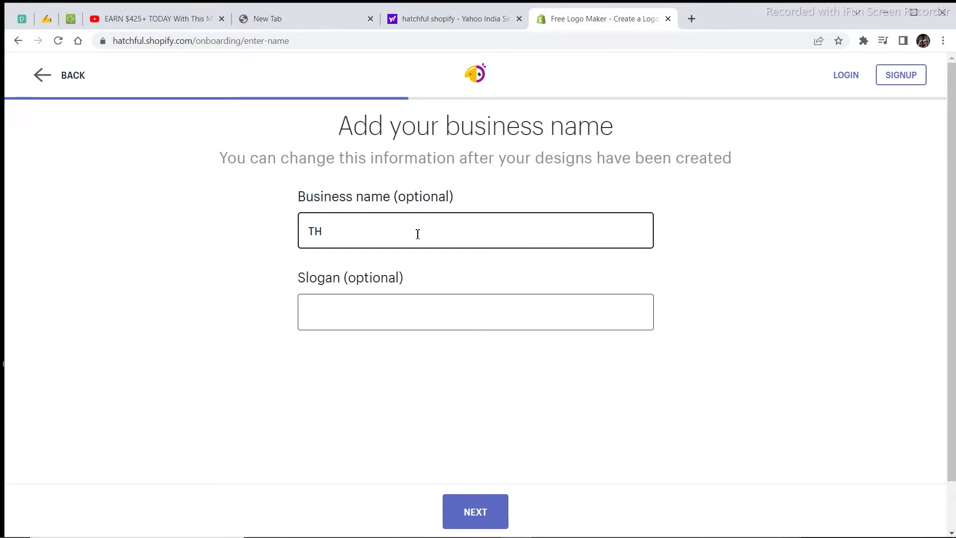
pyautogui.write('AR')
pyautogui.write('YAN')
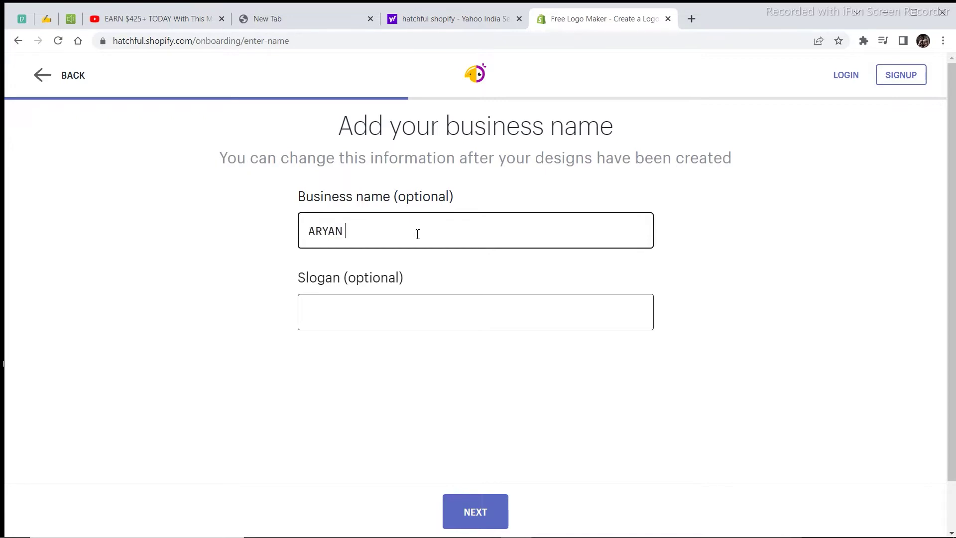
pyautogui.write('ES')
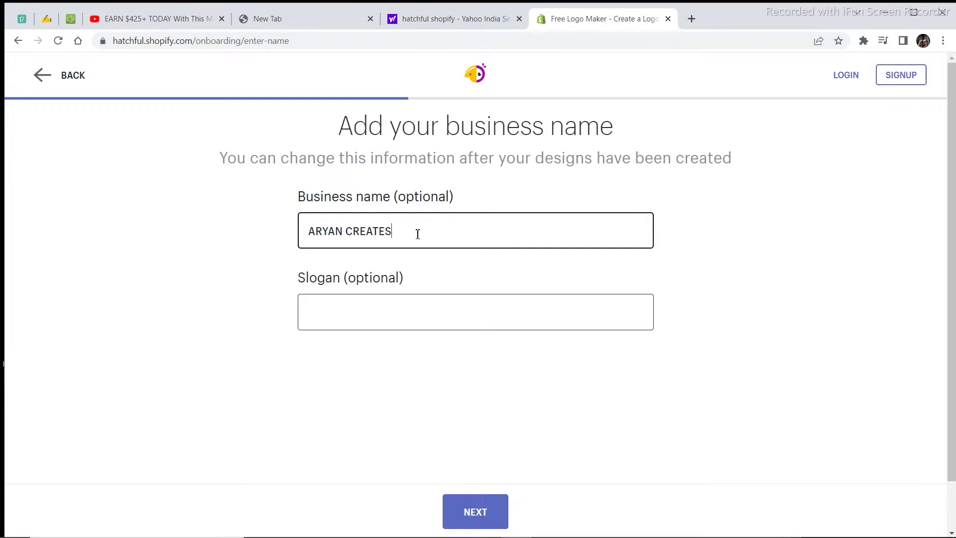
# Step: Add the slogan CREATE LOGOS and continue
pyautogui.click(409, 312)
pyautogui.write('CR')
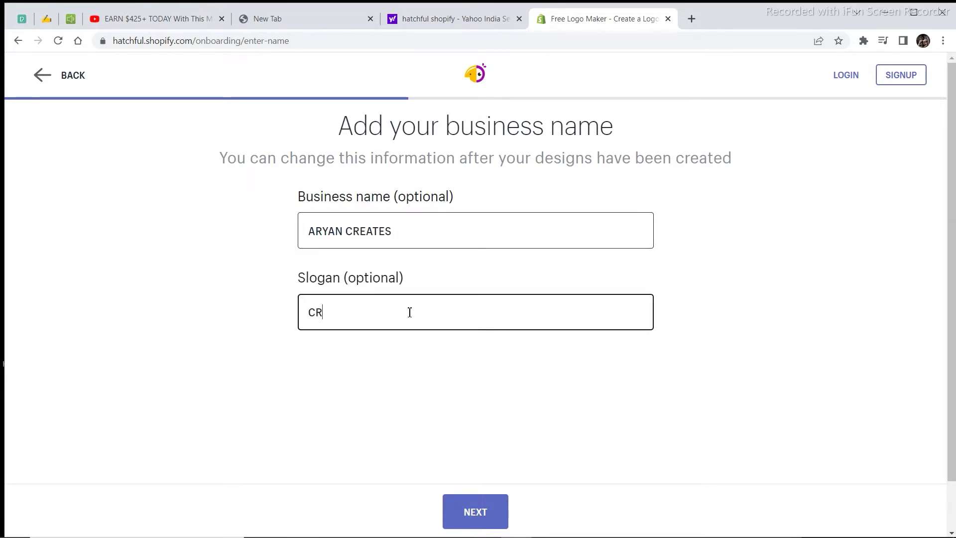
pyautogui.write('EATE LO')
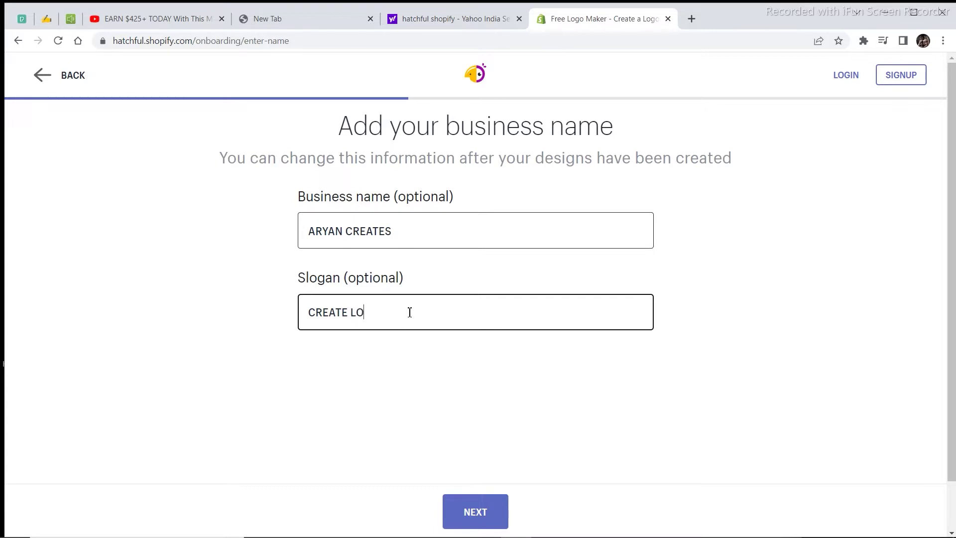
pyautogui.write('GOS')
pyautogui.click(474, 522)
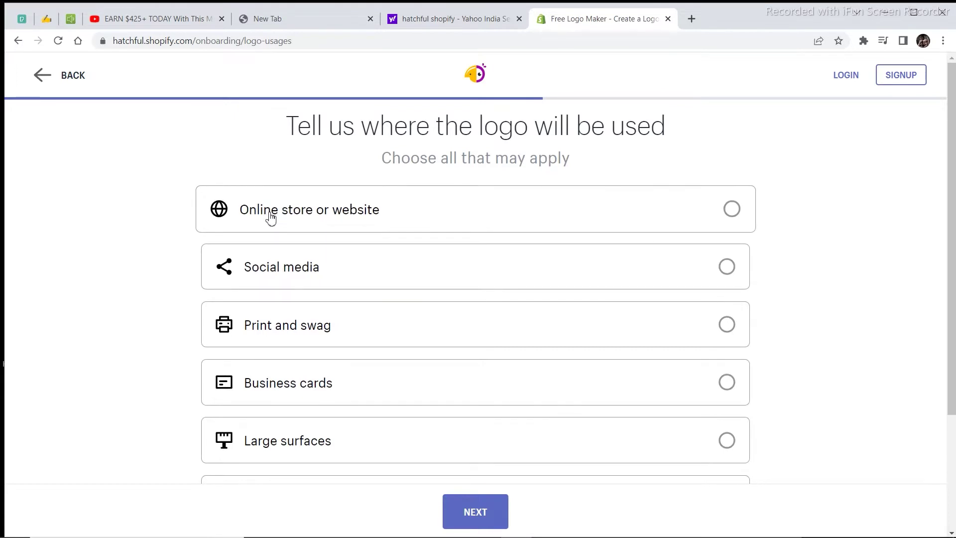
# Step: Choose Social media as the logo's use and generate the ARYAN CREATES logo gallery
pyautogui.scroll(-1, 390, 223)
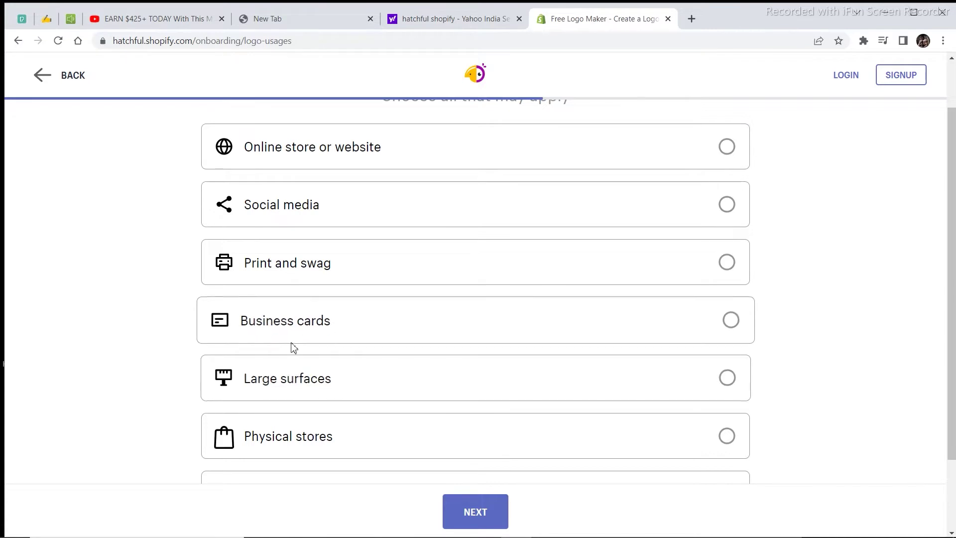
pyautogui.scroll(2, 343, 329)
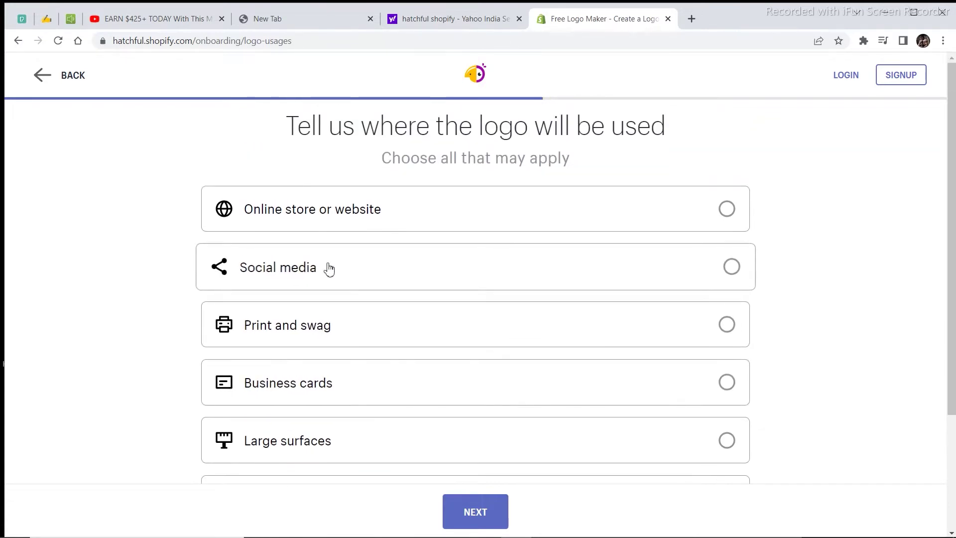
pyautogui.click(731, 269)
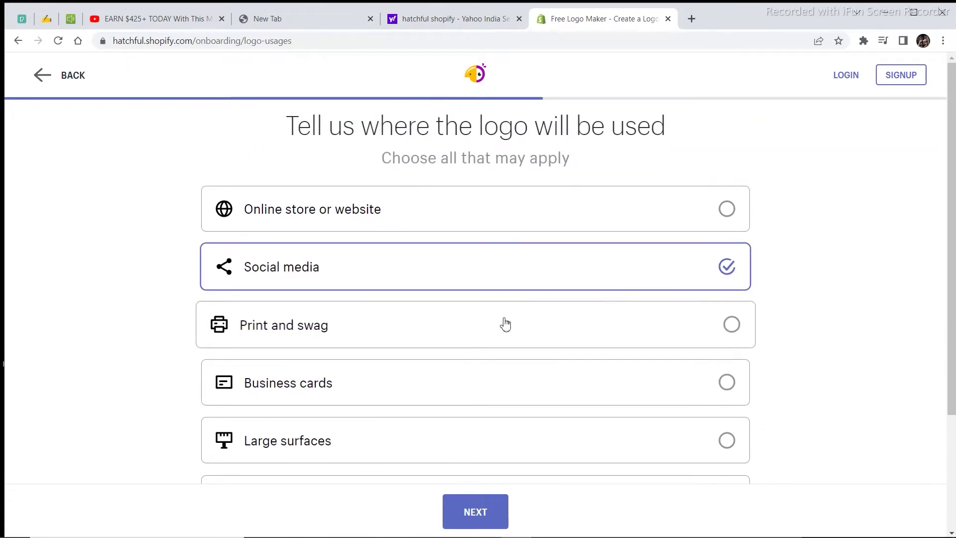
pyautogui.click(472, 515)
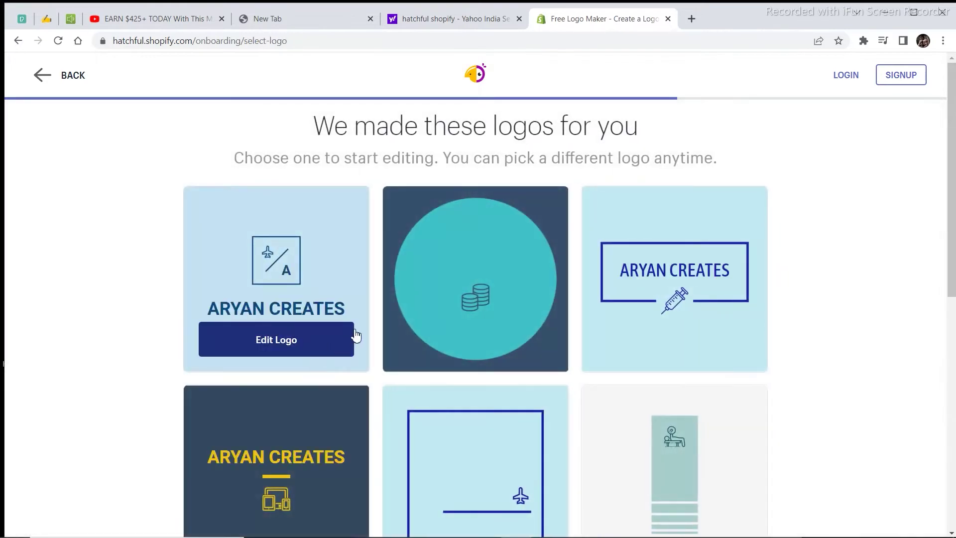
pyautogui.scroll(-3, 656, 269)
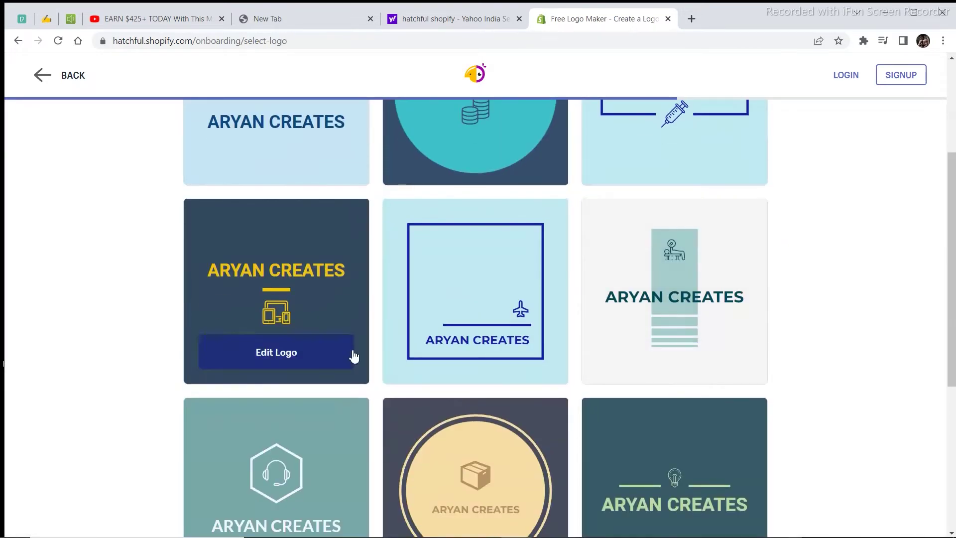
pyautogui.scroll(-3, 349, 352)
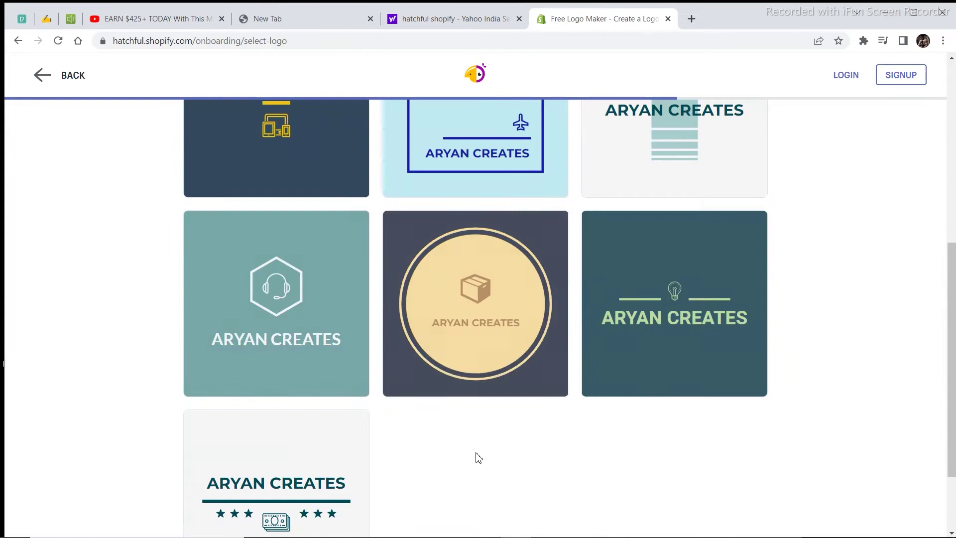
pyautogui.scroll(-3, 421, 331)
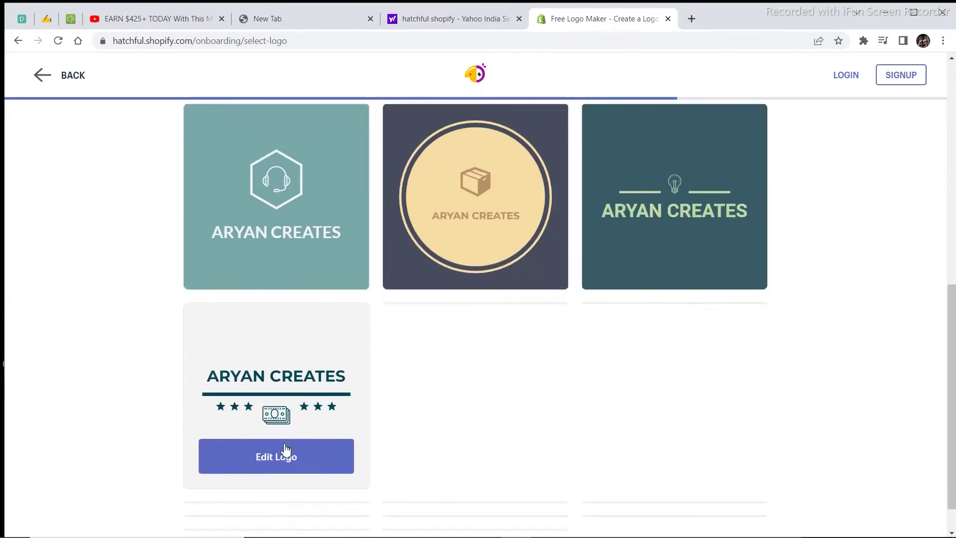
pyautogui.scroll(-1, 447, 463)
pyautogui.scroll(-2, 498, 373)
pyautogui.scroll(-3, 519, 305)
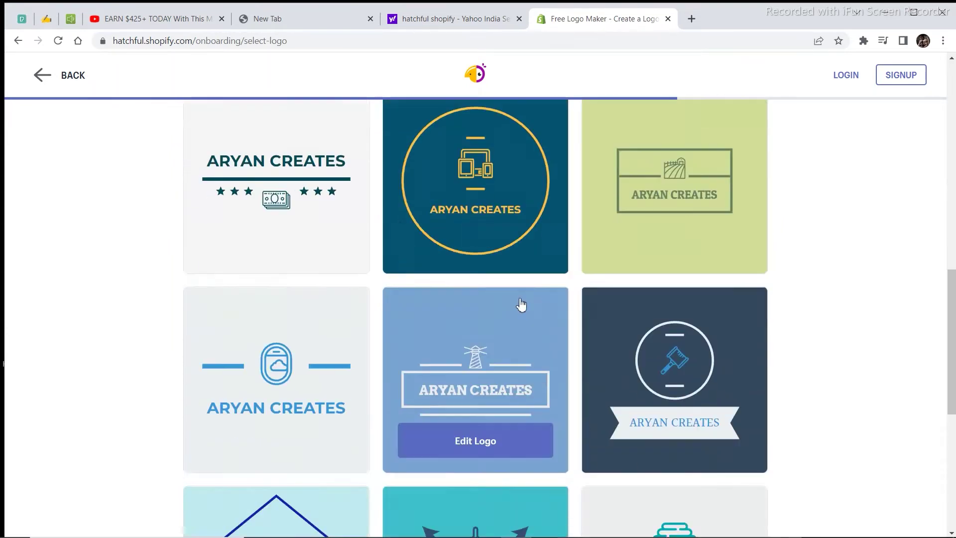
pyautogui.scroll(-4, 451, 358)
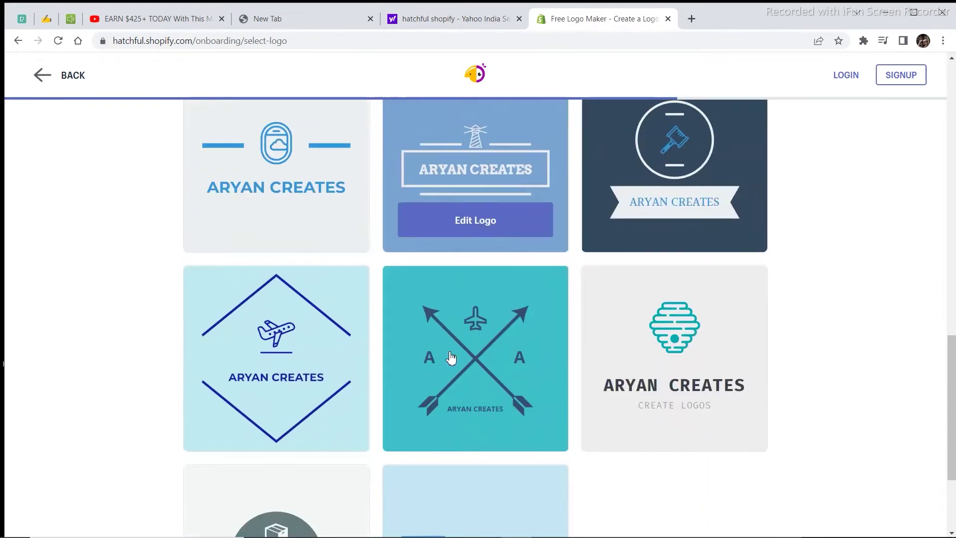
pyautogui.scroll(-1, 427, 363)
pyautogui.scroll(-2, 427, 363)
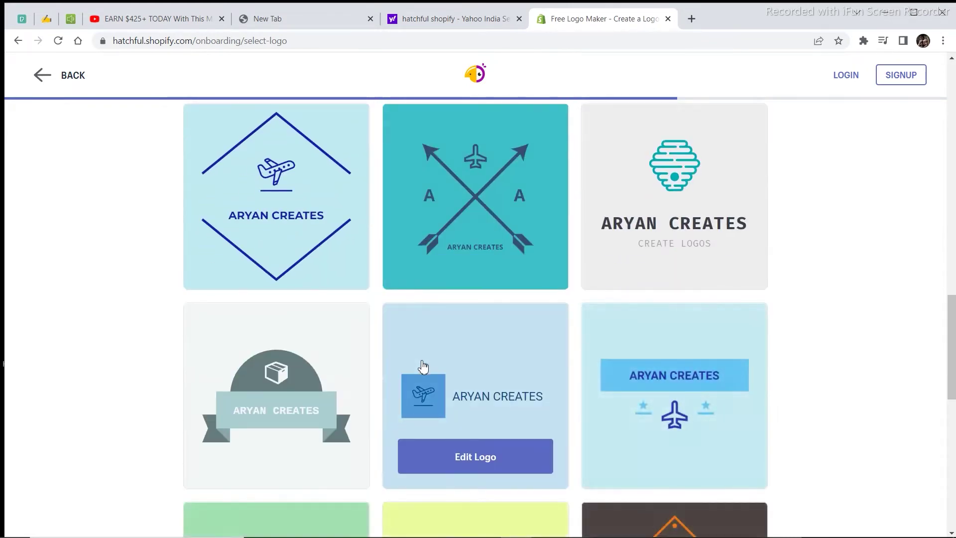
pyautogui.scroll(-3, 421, 367)
pyautogui.scroll(-4, 448, 348)
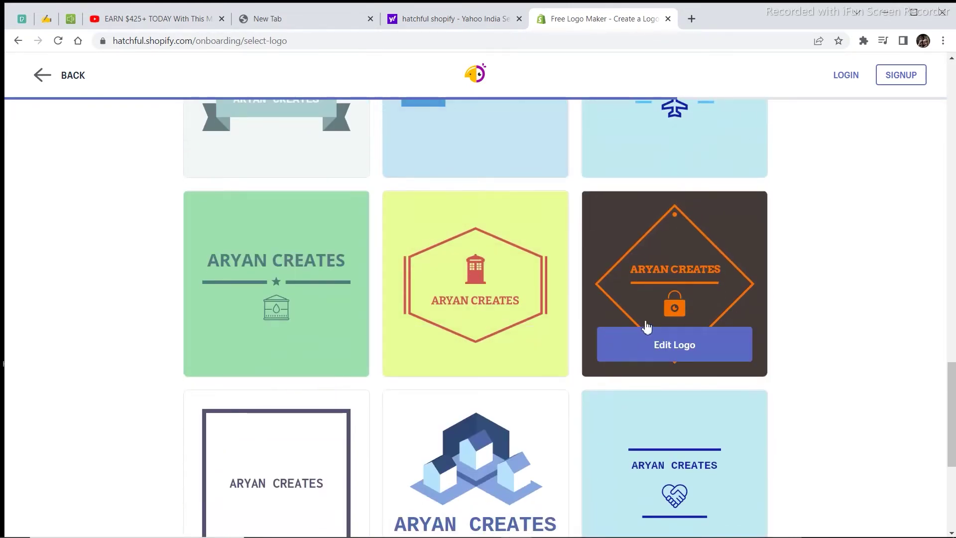
pyautogui.moveTo(673, 283)
pyautogui.scroll(-2, 676, 485)
pyautogui.scroll(-2, 675, 485)
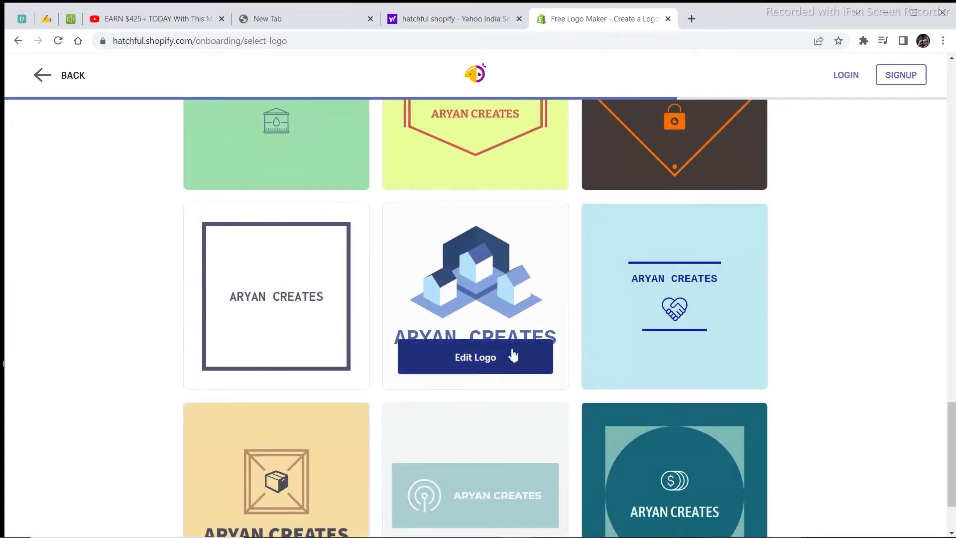
# Step: Edit the isometric houses logo and switch its lettering to a thinner font
pyautogui.click(455, 362)
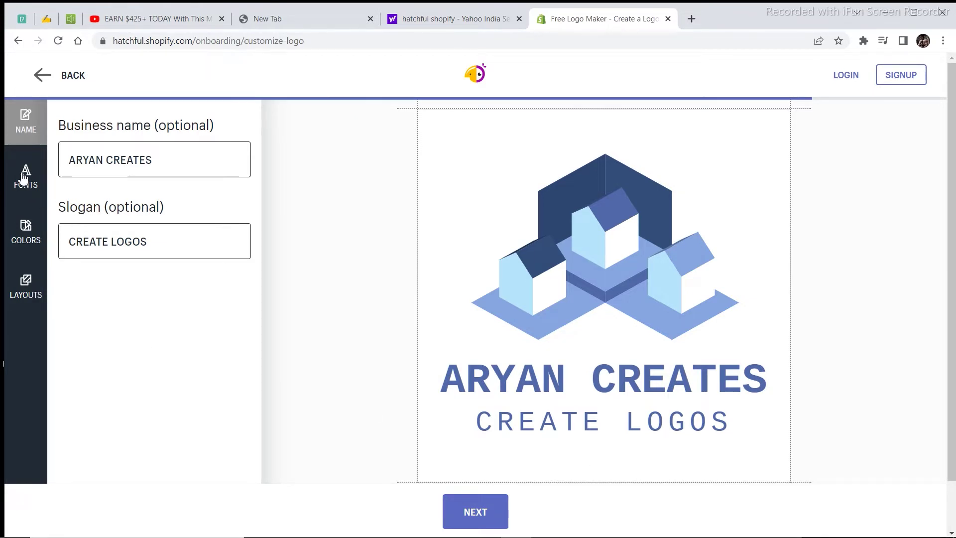
pyautogui.click(26, 178)
pyautogui.scroll(-4, 199, 289)
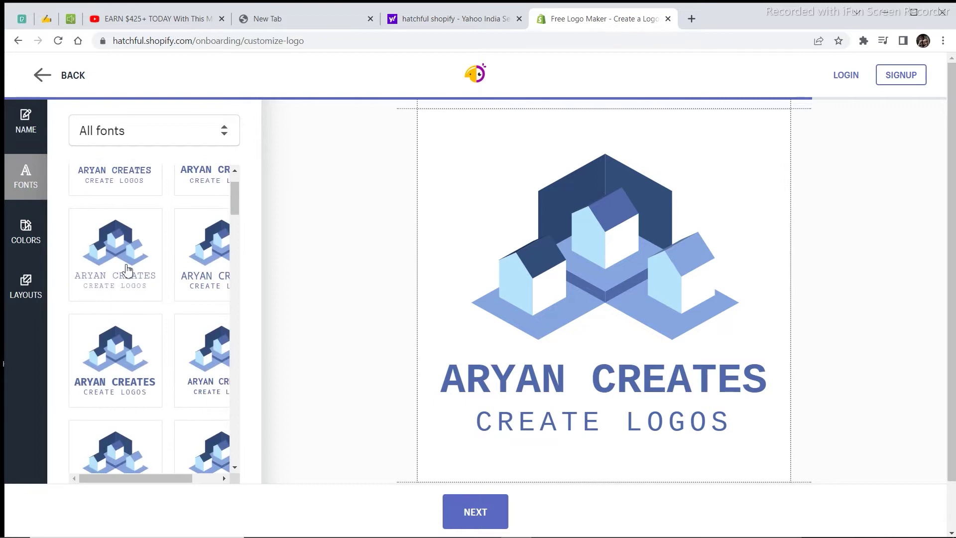
pyautogui.scroll(-3, 147, 352)
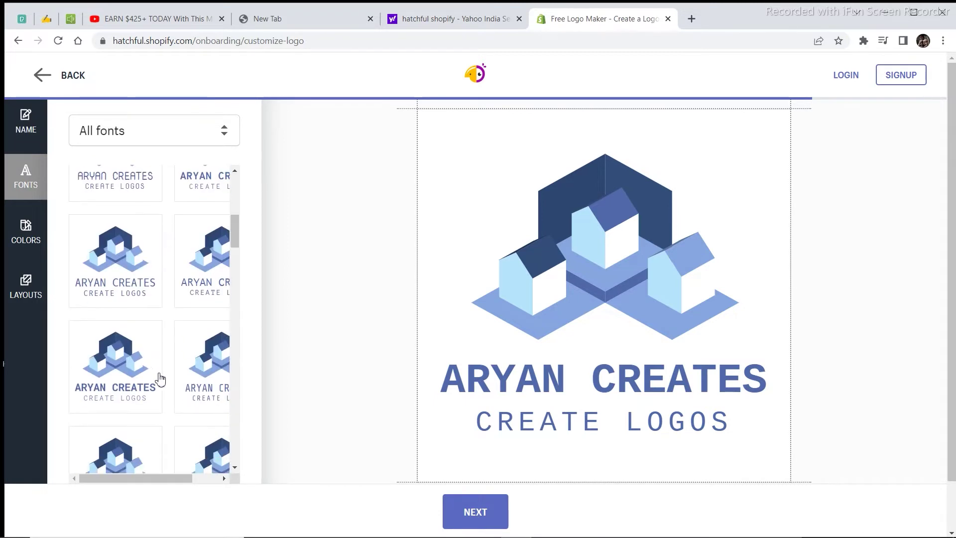
pyautogui.scroll(1, 137, 278)
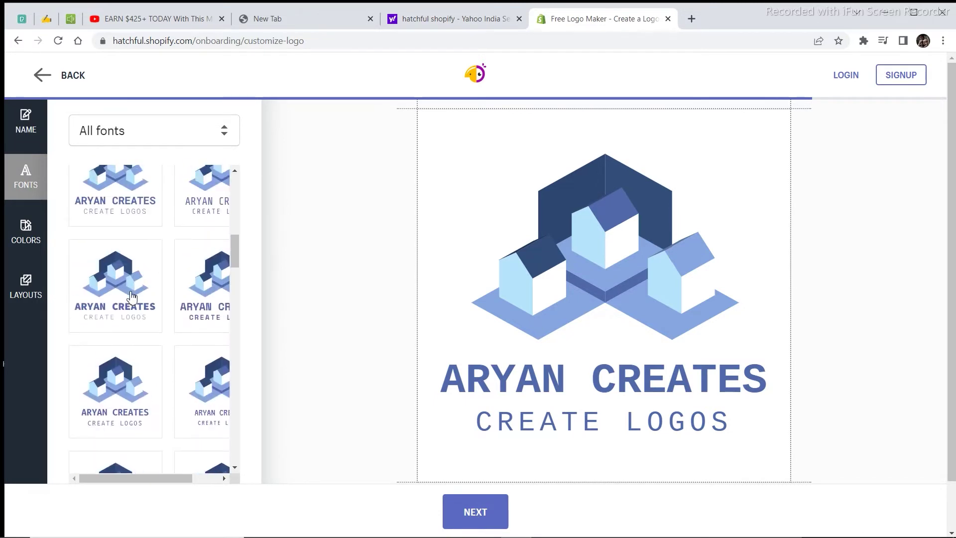
pyautogui.click(129, 311)
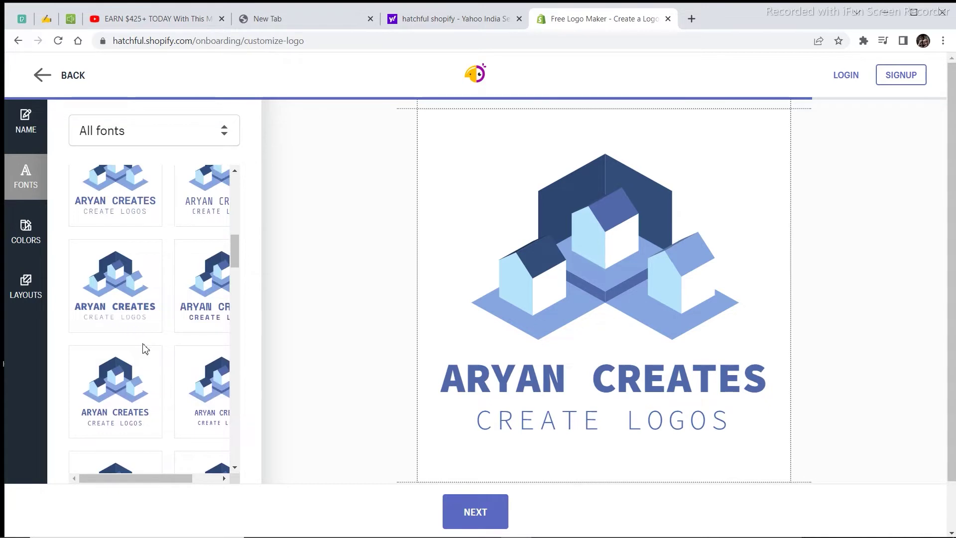
pyautogui.scroll(-1, 231, 362)
# Step: Try purple-and-cyan, teal and dark-blue colour schemes on the logo
pyautogui.click(25, 231)
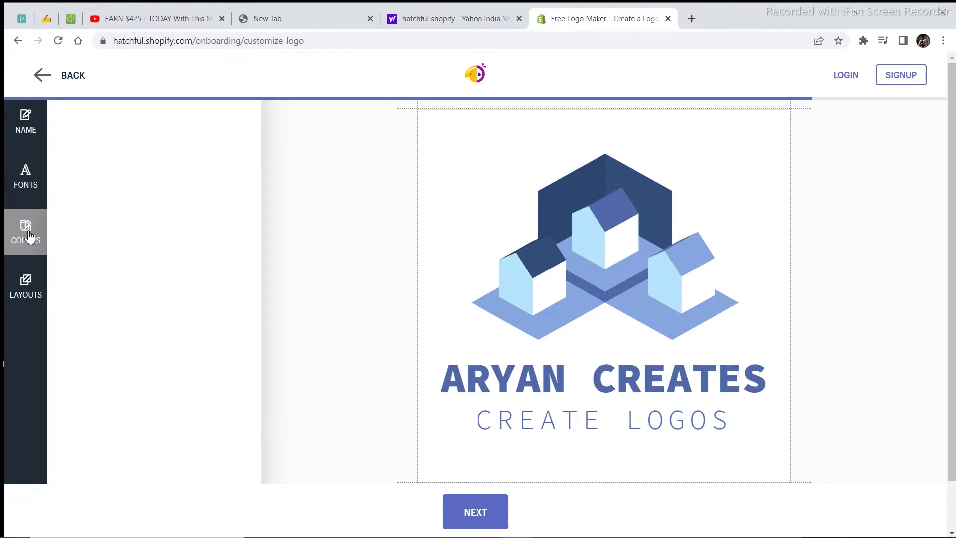
pyautogui.scroll(-1, 154, 261)
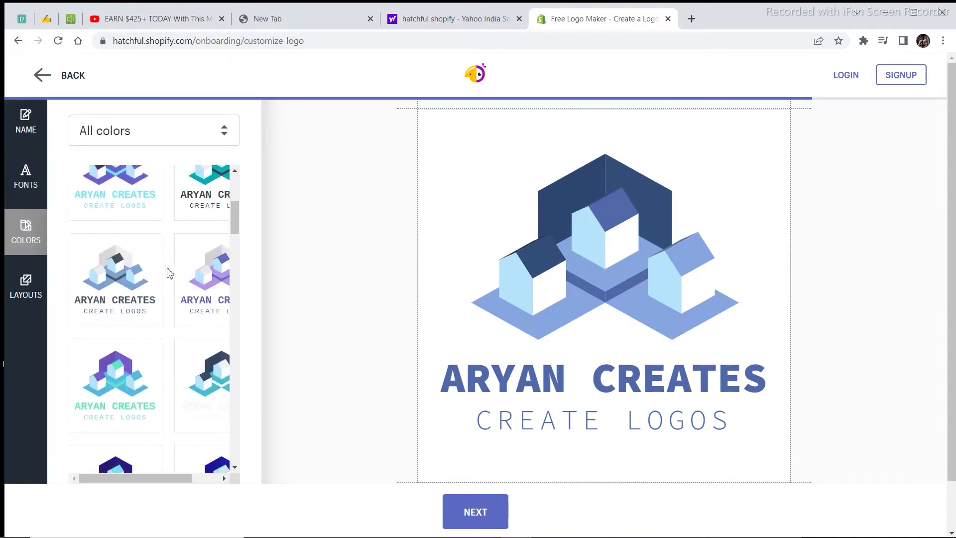
pyautogui.scroll(3, 137, 265)
pyautogui.click(115, 293)
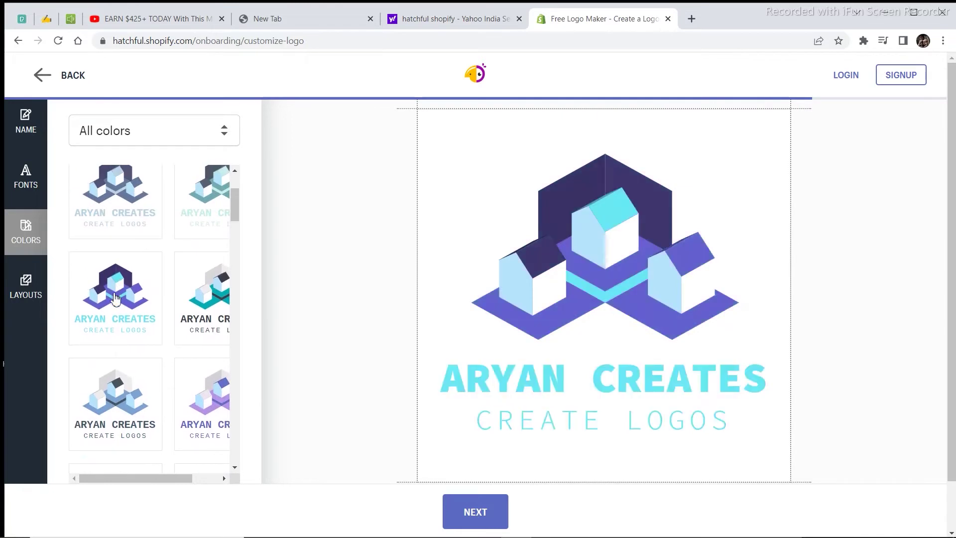
pyautogui.scroll(-3, 130, 319)
pyautogui.scroll(-2, 123, 360)
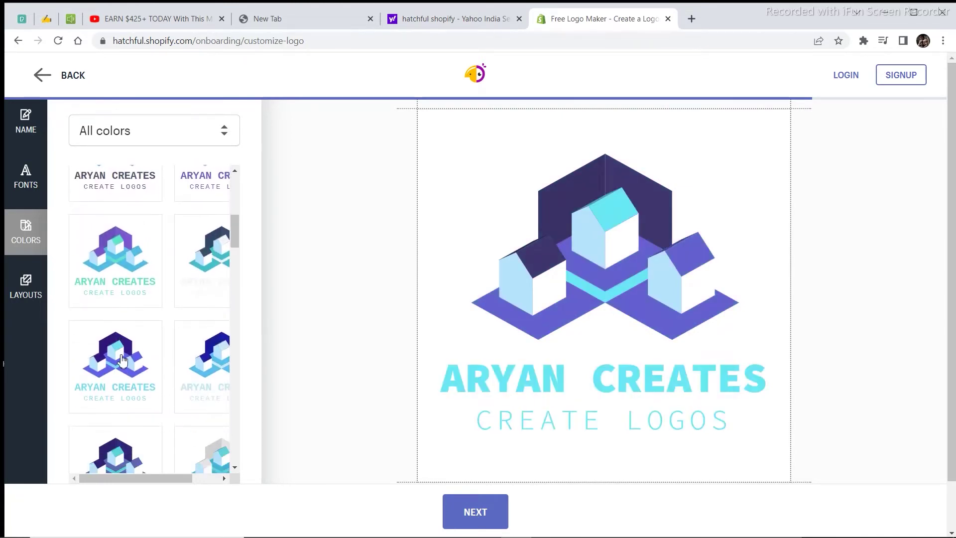
pyautogui.scroll(-3, 149, 349)
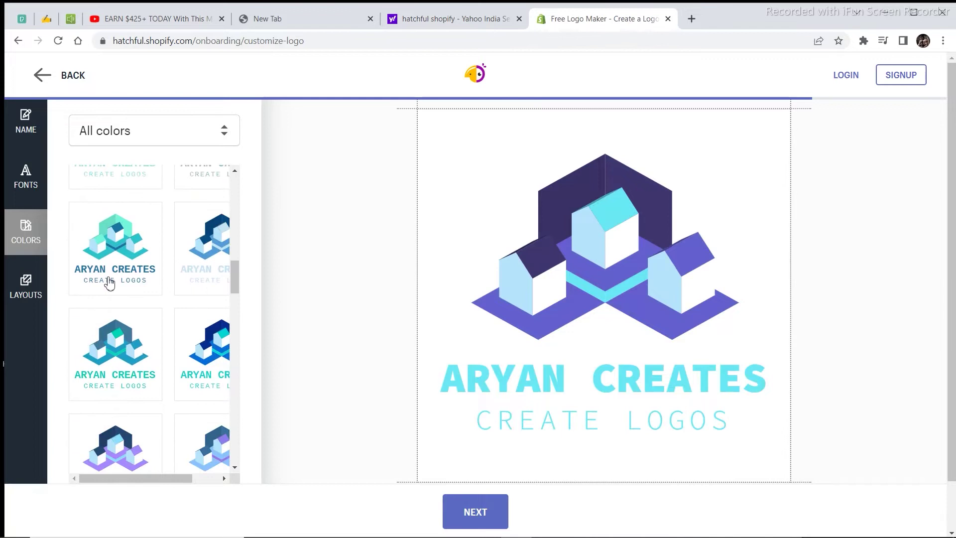
pyautogui.click(108, 256)
pyautogui.scroll(-3, 128, 294)
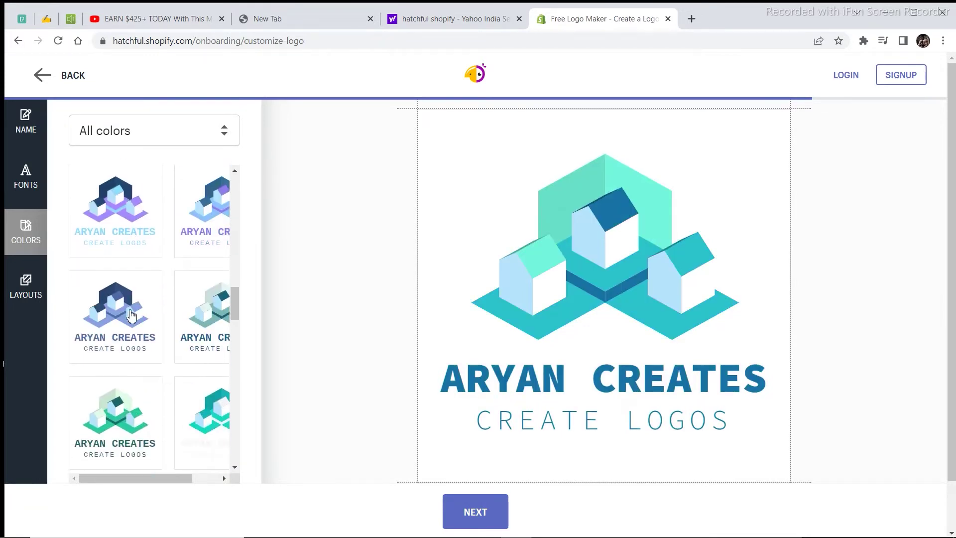
pyautogui.click(134, 314)
# Step: Load more variations and switch to the dark teal square with a yellow diamond frame
pyautogui.scroll(-2, 133, 314)
pyautogui.scroll(-1, 133, 314)
pyautogui.scroll(-1, 135, 318)
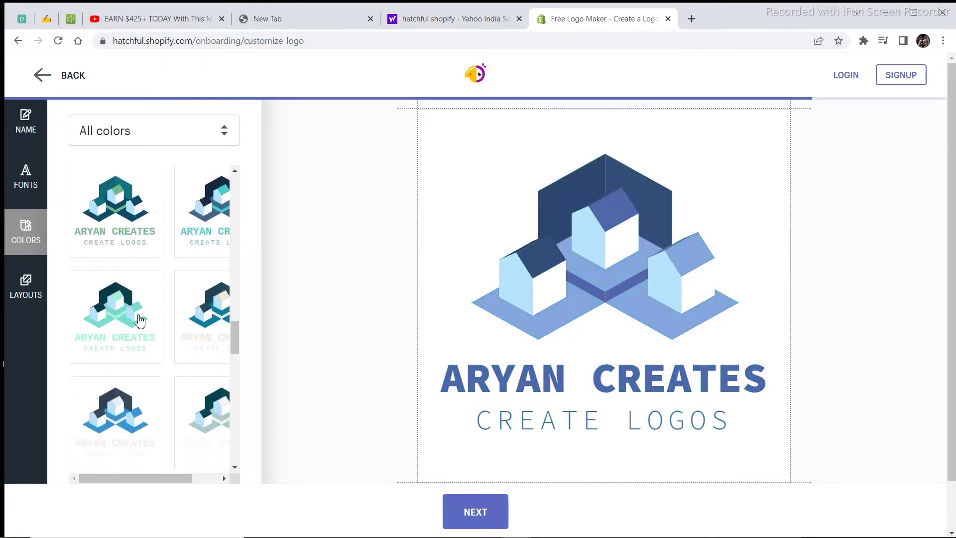
pyautogui.scroll(-2, 149, 345)
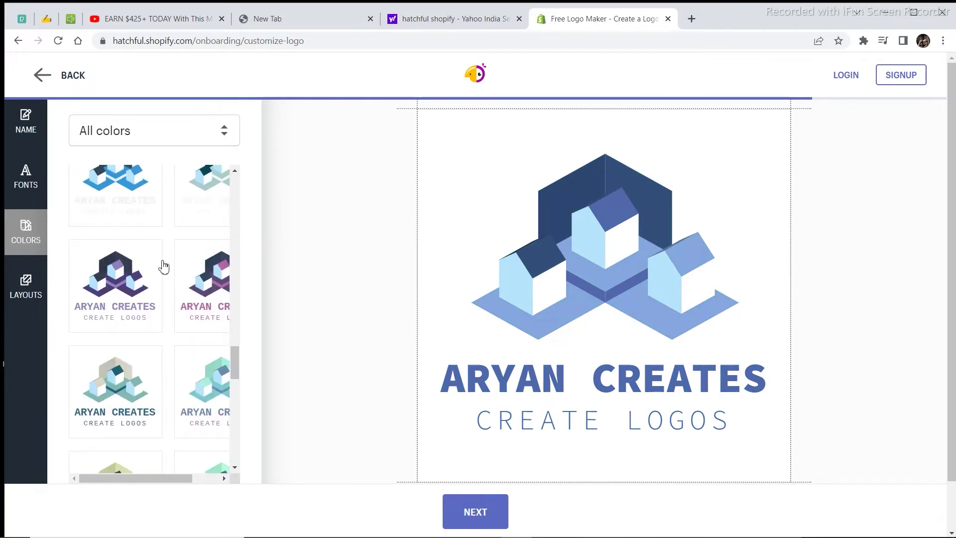
pyautogui.scroll(-1, 163, 267)
pyautogui.scroll(-1, 163, 279)
pyautogui.scroll(-2, 158, 283)
pyautogui.scroll(-2, 158, 293)
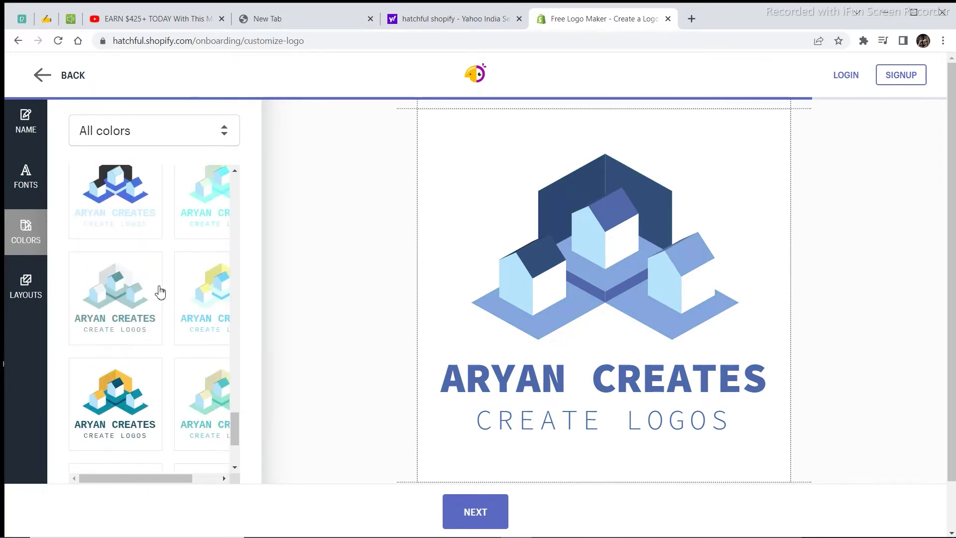
pyautogui.scroll(-2, 158, 295)
pyautogui.scroll(-1, 160, 297)
pyautogui.click(168, 355)
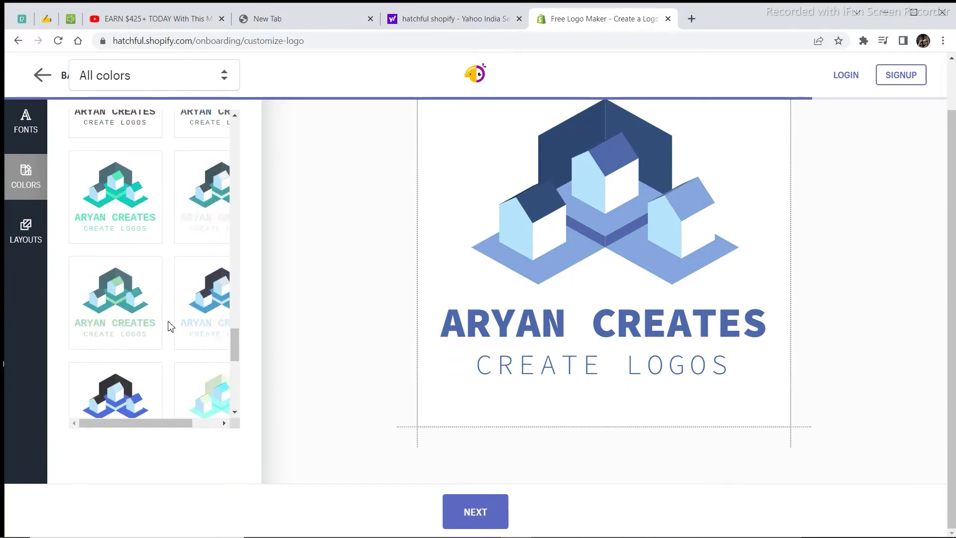
pyautogui.scroll(2, 169, 324)
pyautogui.scroll(2, 159, 311)
pyautogui.scroll(2, 160, 316)
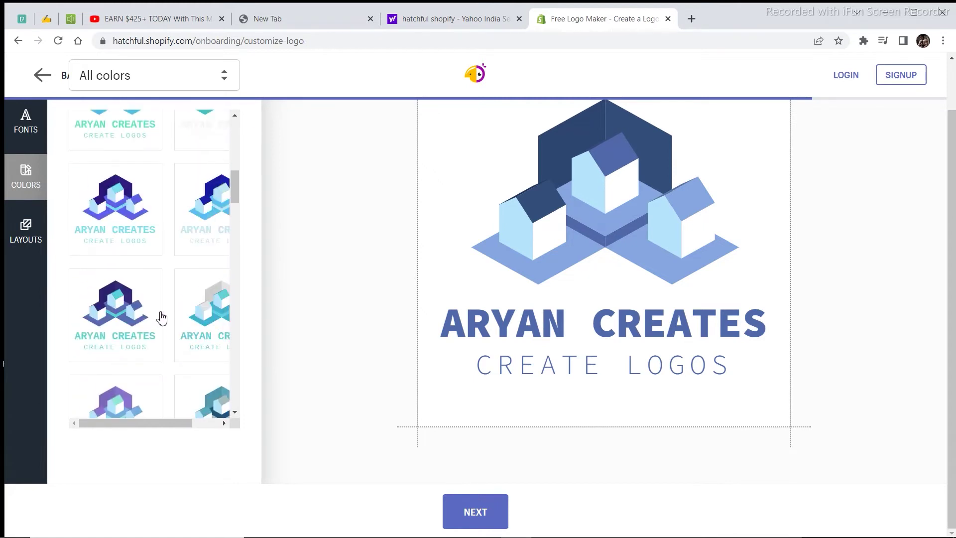
pyautogui.scroll(2, 188, 226)
pyautogui.scroll(3, 188, 226)
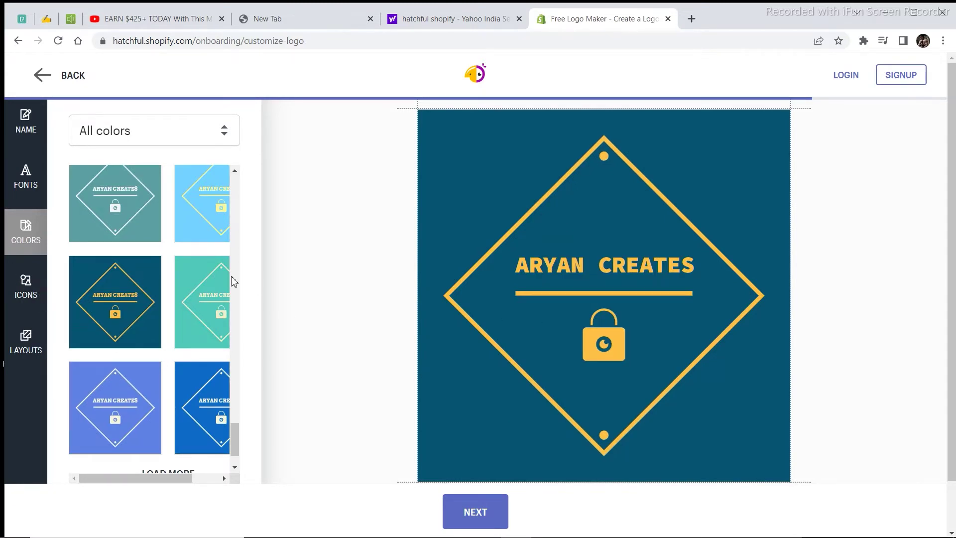
# Step: Try fishbowl, Aries, wind, target, baby and racket icons, then settle on the bag icon
pyautogui.click(28, 297)
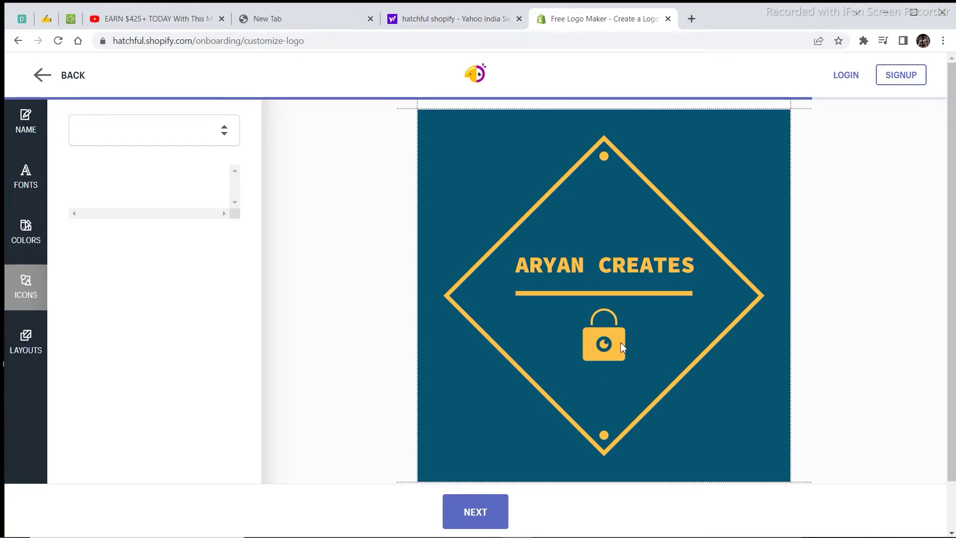
pyautogui.click(128, 311)
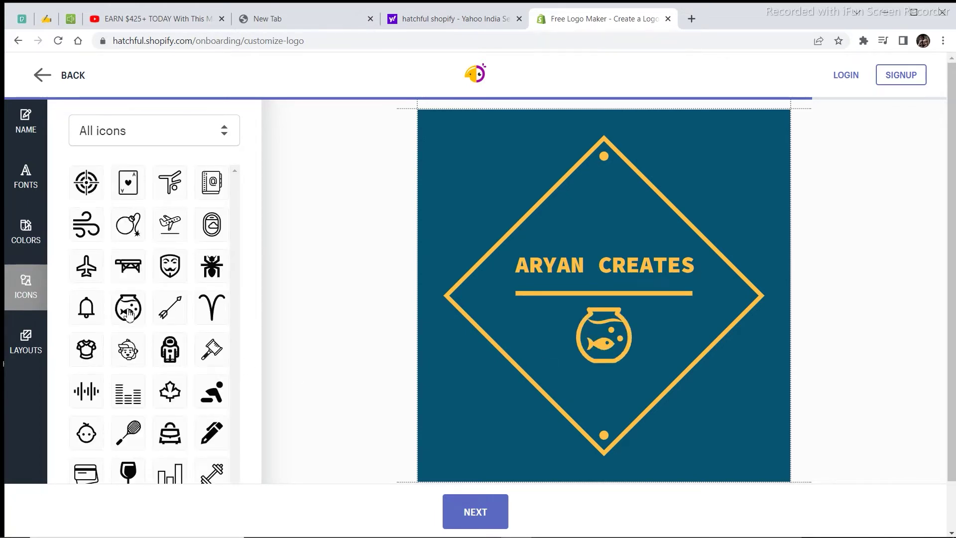
pyautogui.click(204, 314)
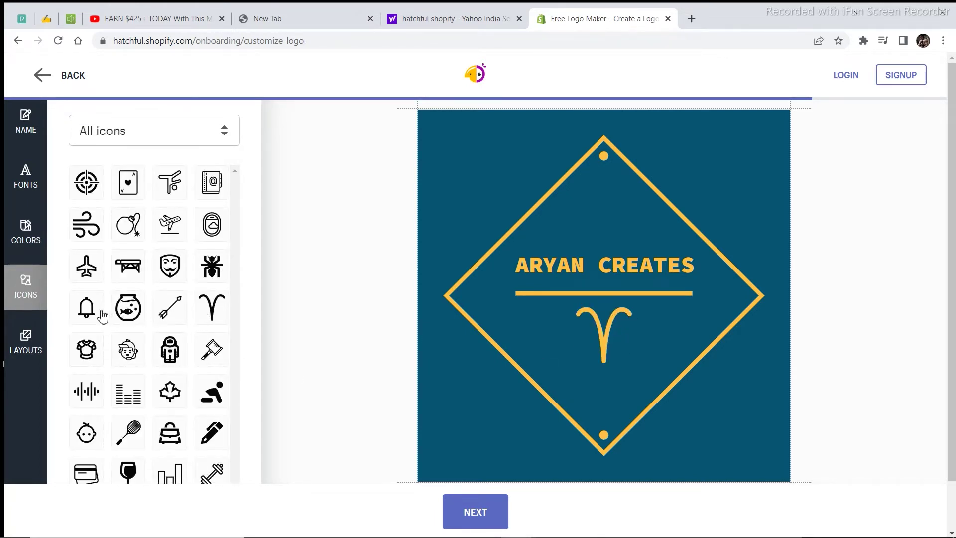
pyautogui.click(80, 236)
pyautogui.click(83, 195)
pyautogui.scroll(-1, 141, 251)
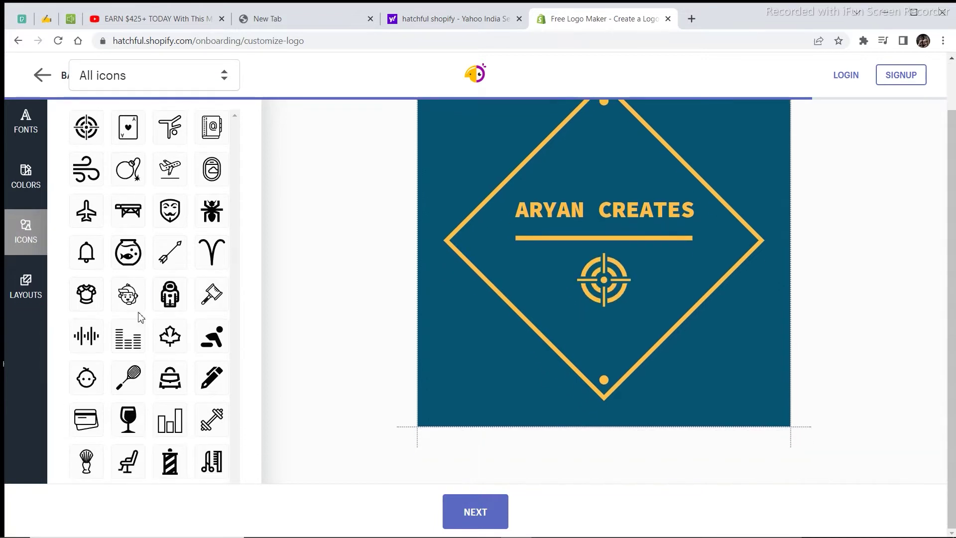
pyautogui.click(94, 384)
pyautogui.click(131, 393)
pyautogui.click(164, 393)
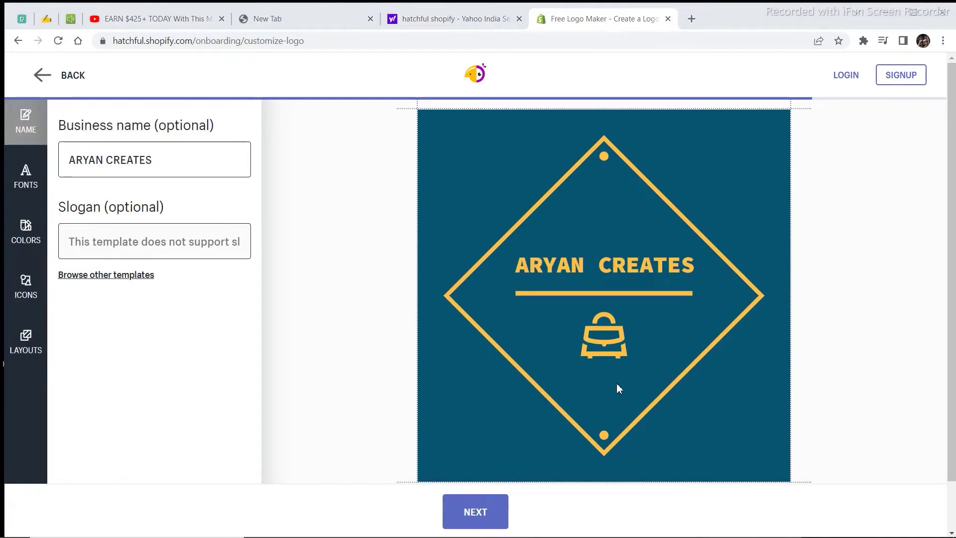
# Step: Preview the finished logo, start the free download and begin entering a sign-up email
pyautogui.click(475, 519)
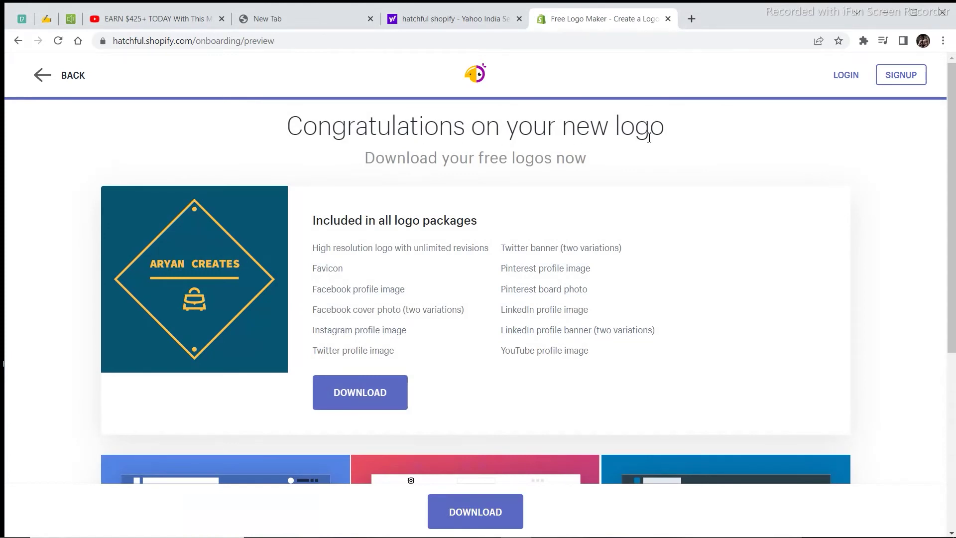
pyautogui.scroll(-6, 401, 378)
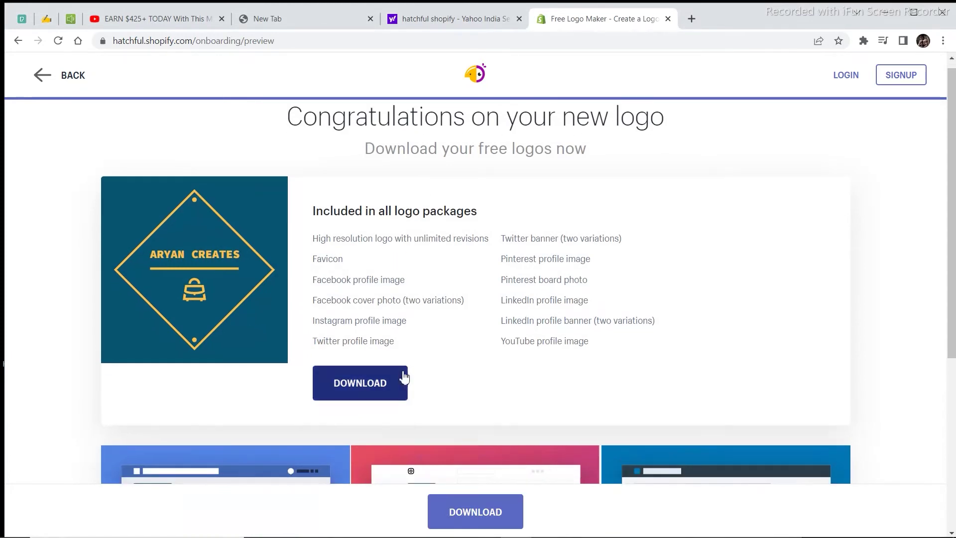
pyautogui.scroll(4, 343, 347)
pyautogui.click(375, 296)
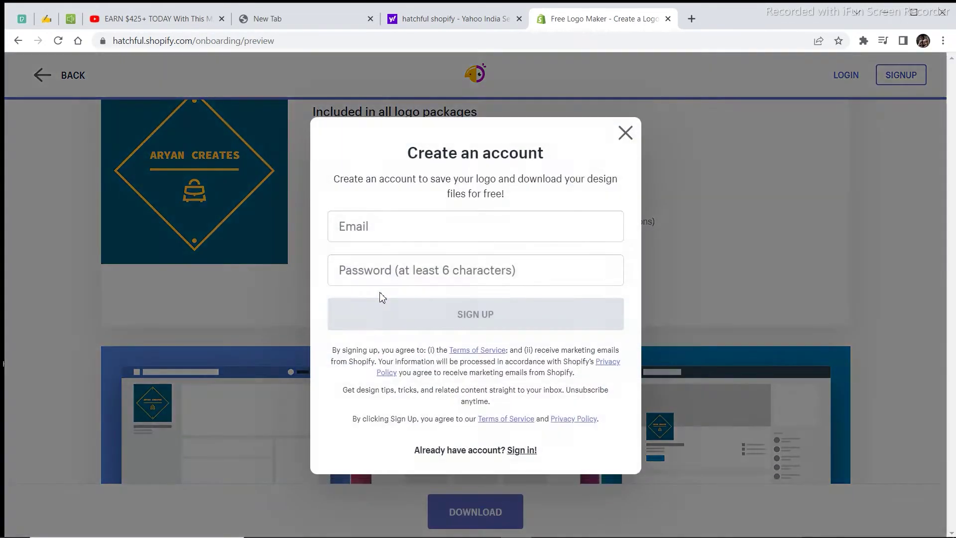
pyautogui.click(415, 233)
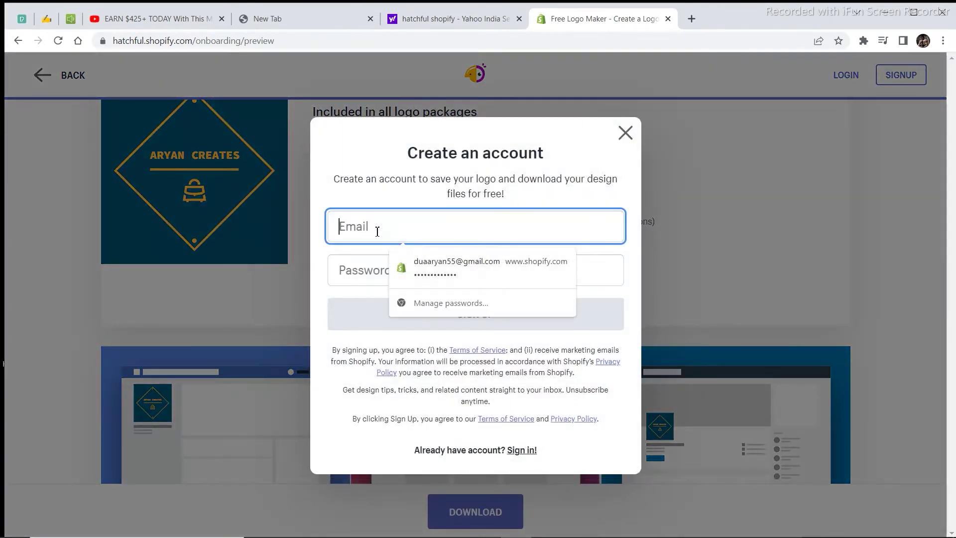
pyautogui.click(321, 259)
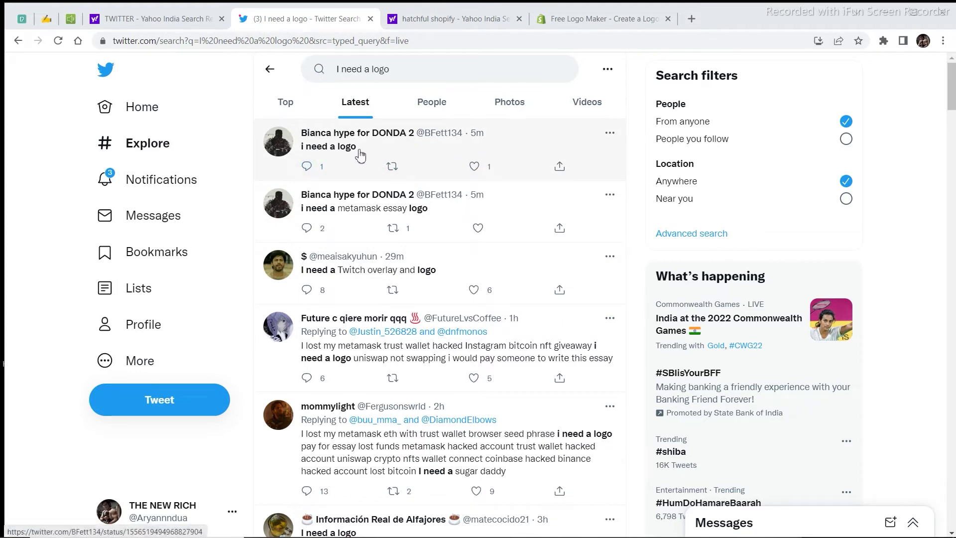
pyautogui.scroll(-1, 393, 189)
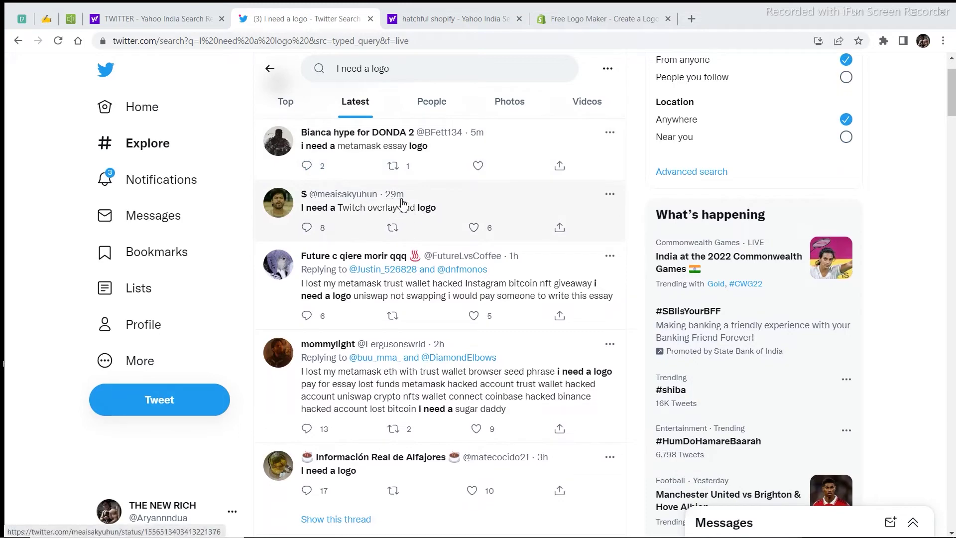
pyautogui.scroll(-2, 402, 204)
pyautogui.scroll(-1, 423, 219)
pyautogui.scroll(-1, 438, 229)
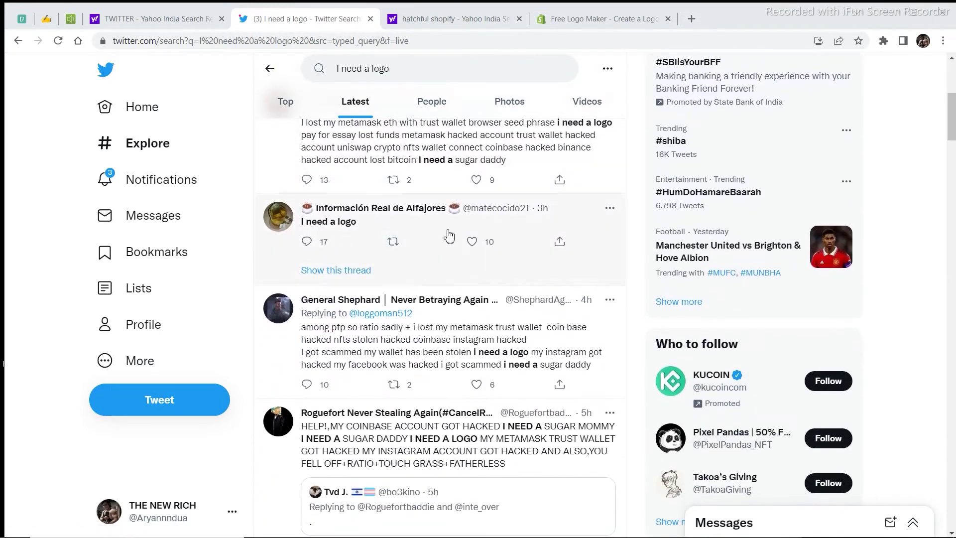
pyautogui.scroll(-1, 408, 254)
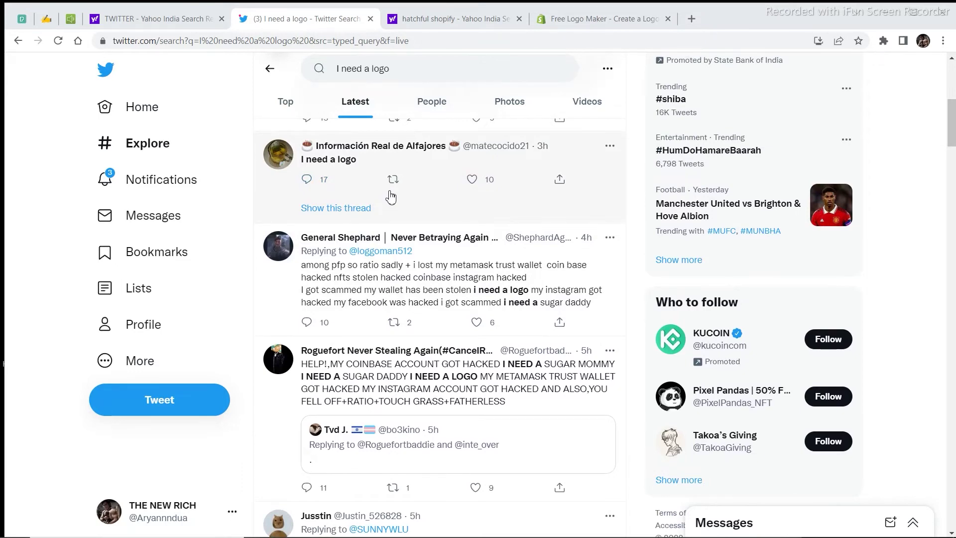
pyautogui.scroll(8, 364, 149)
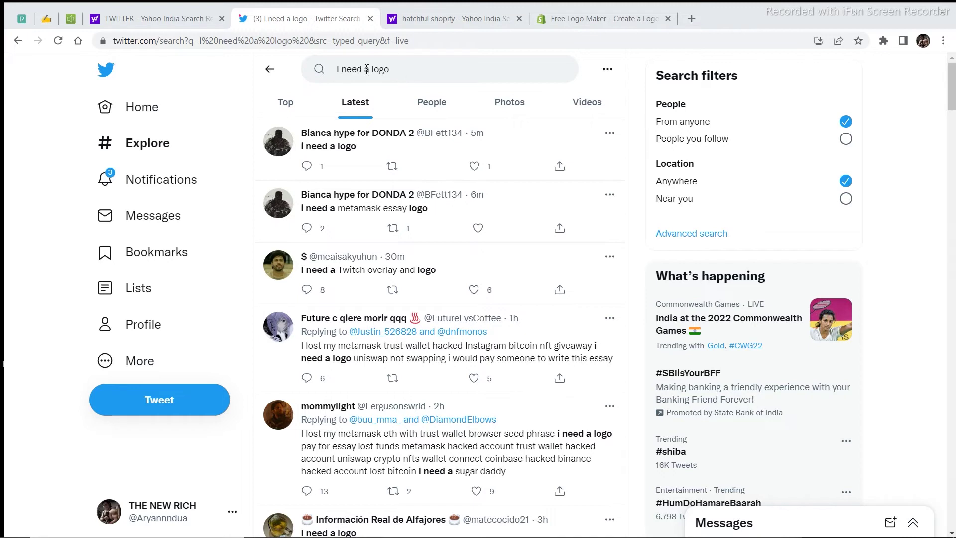
pyautogui.click(284, 104)
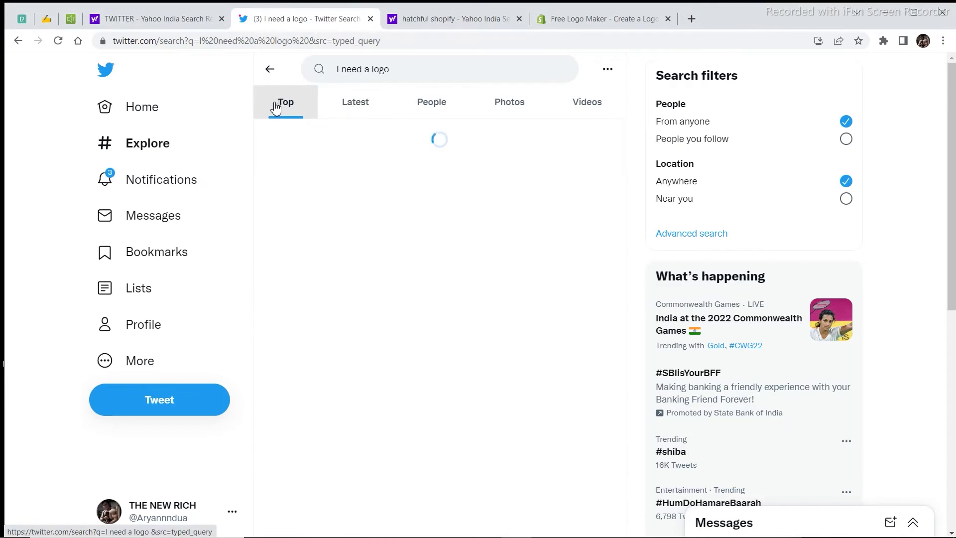
pyautogui.click(353, 110)
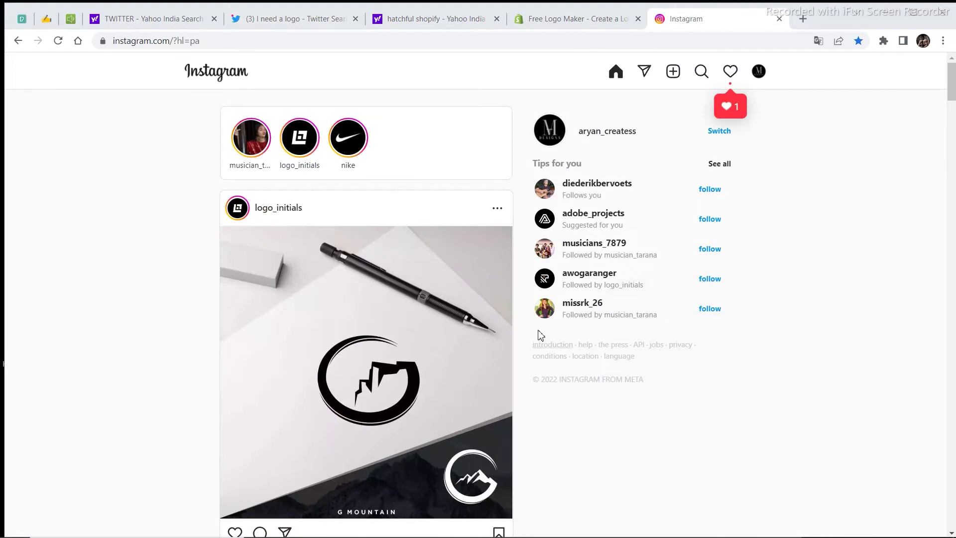
# Step: Browse your own Instagram profile posts, then return home and open the search page
pyautogui.click(761, 74)
pyautogui.click(720, 100)
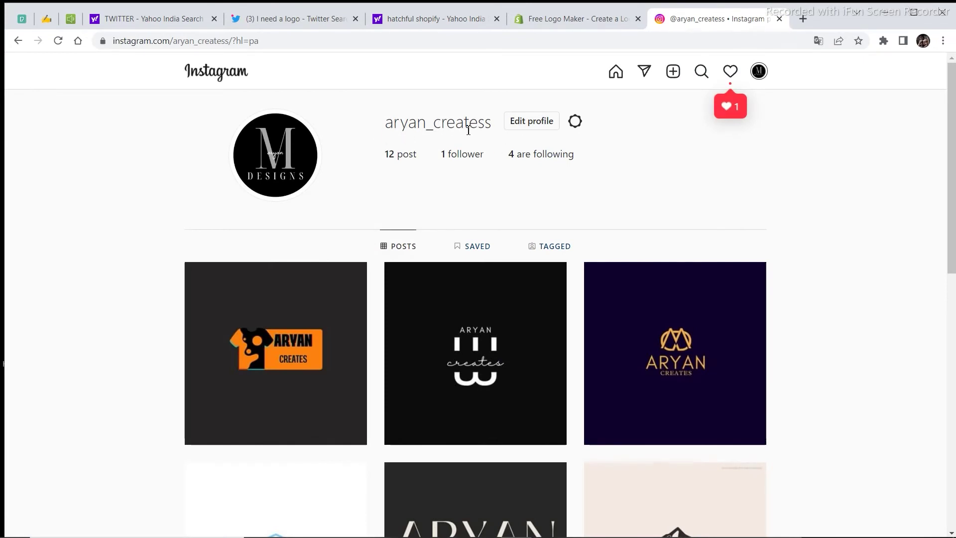
pyautogui.scroll(-4, 465, 201)
pyautogui.scroll(-5, 453, 222)
pyautogui.scroll(-3, 455, 229)
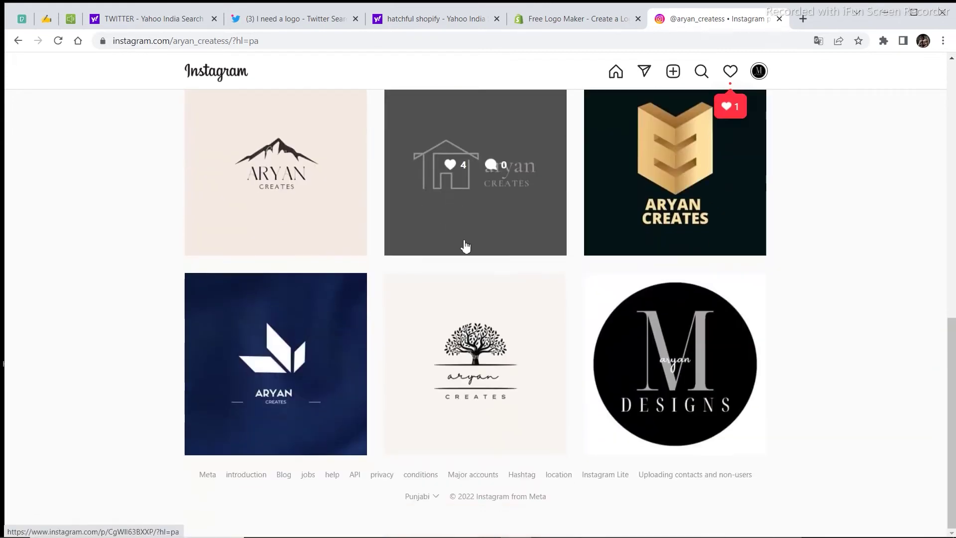
pyautogui.scroll(5, 664, 259)
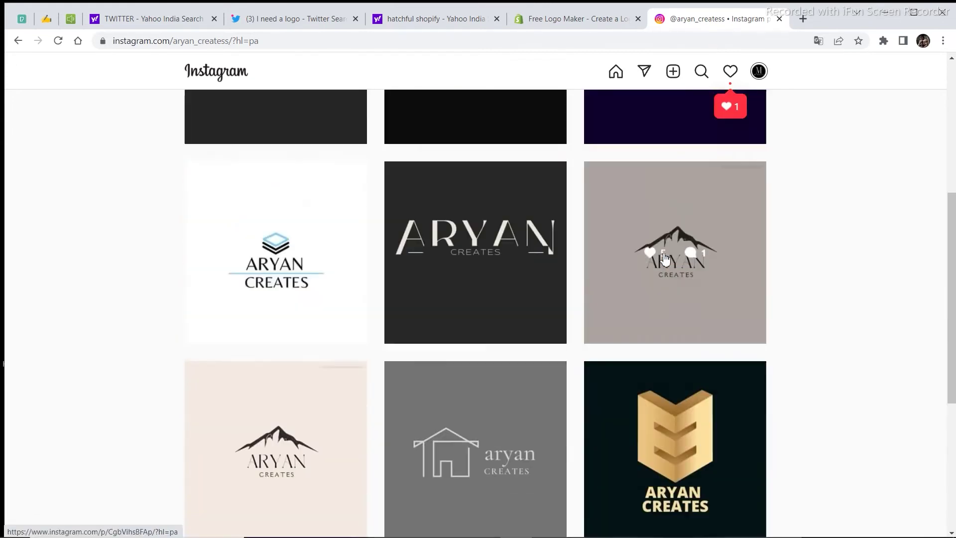
pyautogui.scroll(4, 219, 241)
pyautogui.scroll(2, 390, 237)
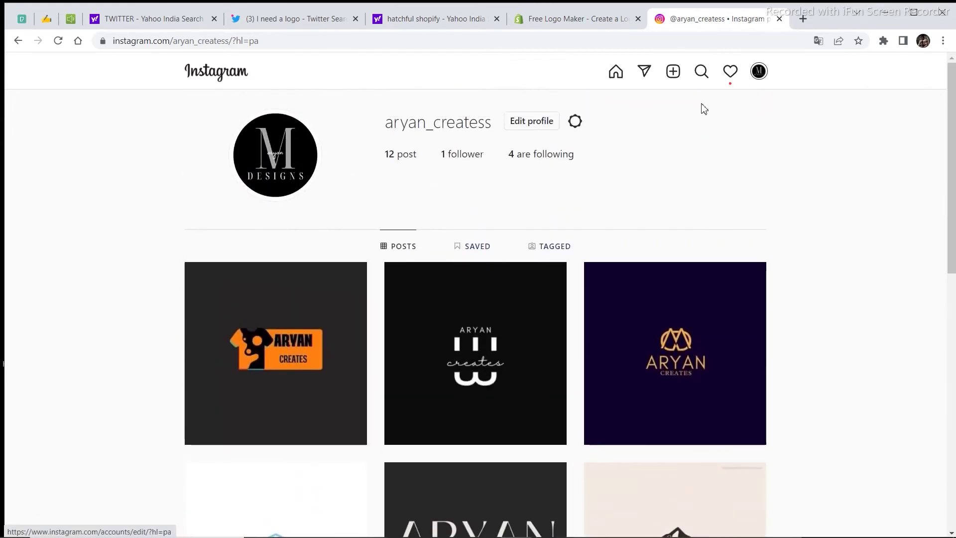
pyautogui.click(623, 75)
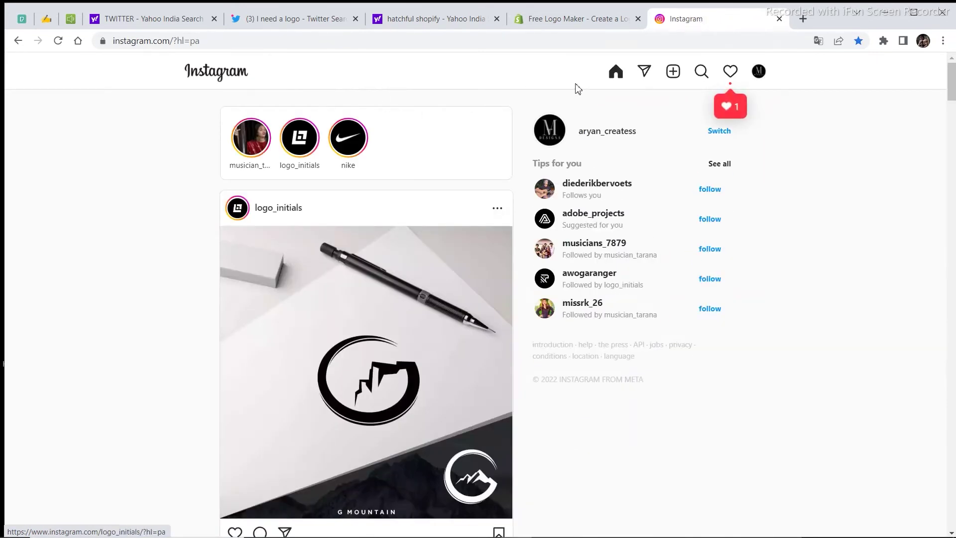
pyautogui.click(702, 72)
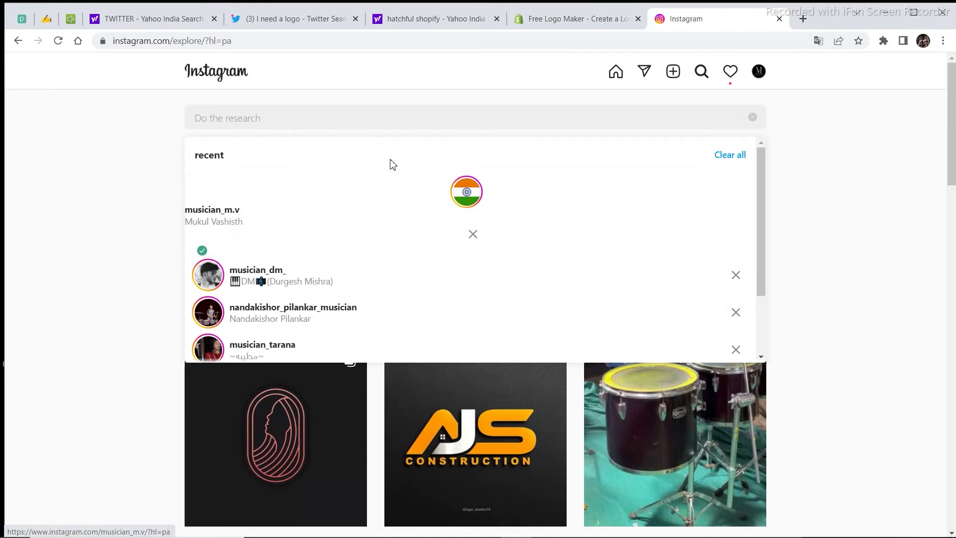
# Step: Open the Instagram direct-message inbox and read through the logo sketch conversation
pyautogui.click(644, 72)
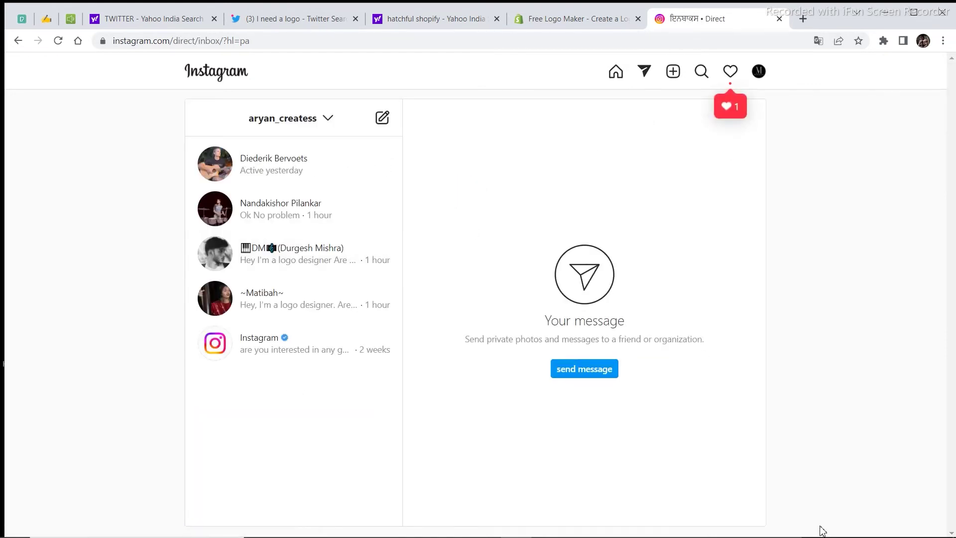
pyautogui.scroll(2, 554, 345)
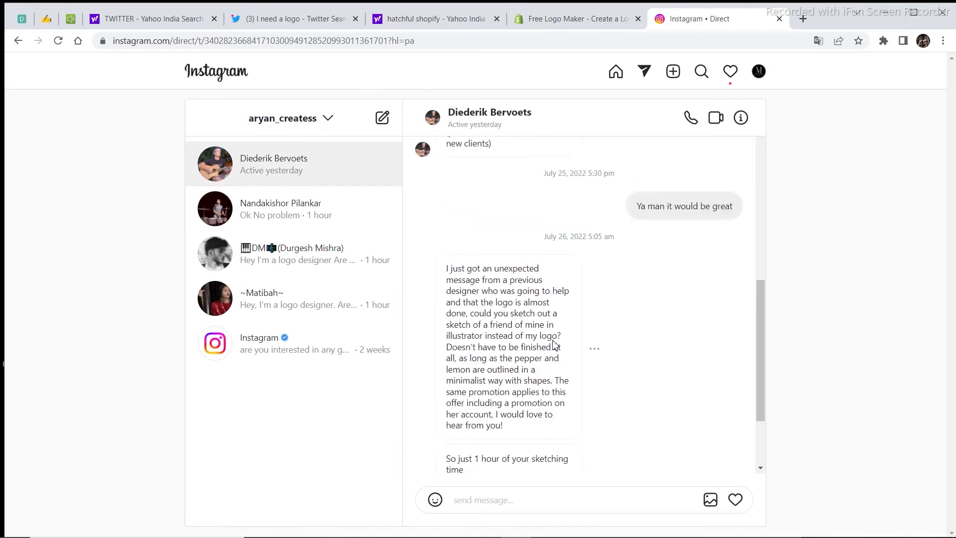
pyautogui.scroll(5, 548, 338)
pyautogui.scroll(-3, 608, 229)
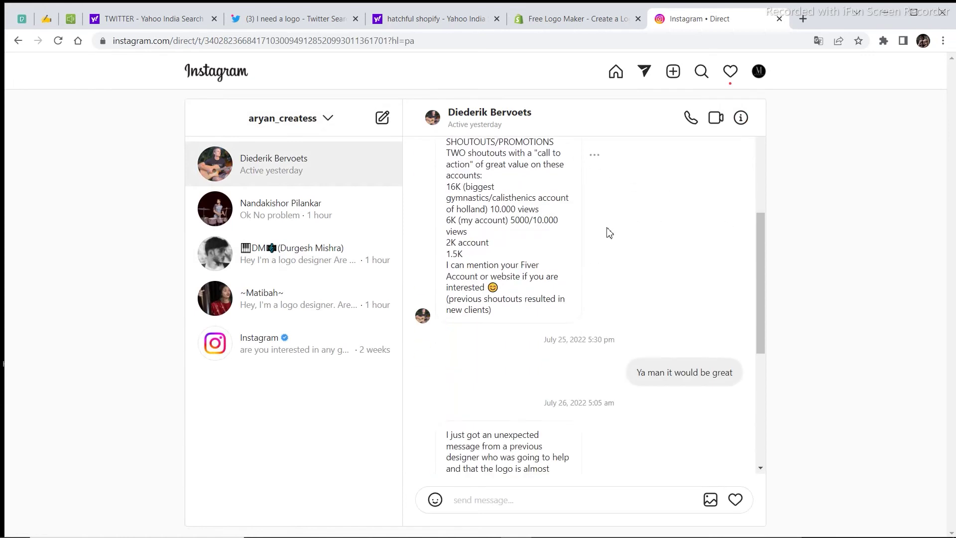
pyautogui.scroll(-3, 609, 232)
pyautogui.scroll(-2, 608, 232)
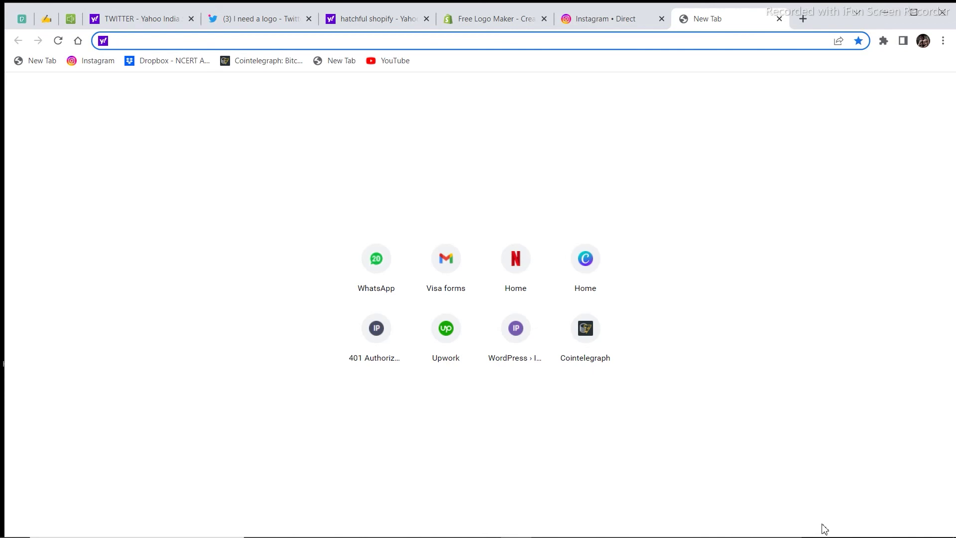
pyautogui.click(826, 526)
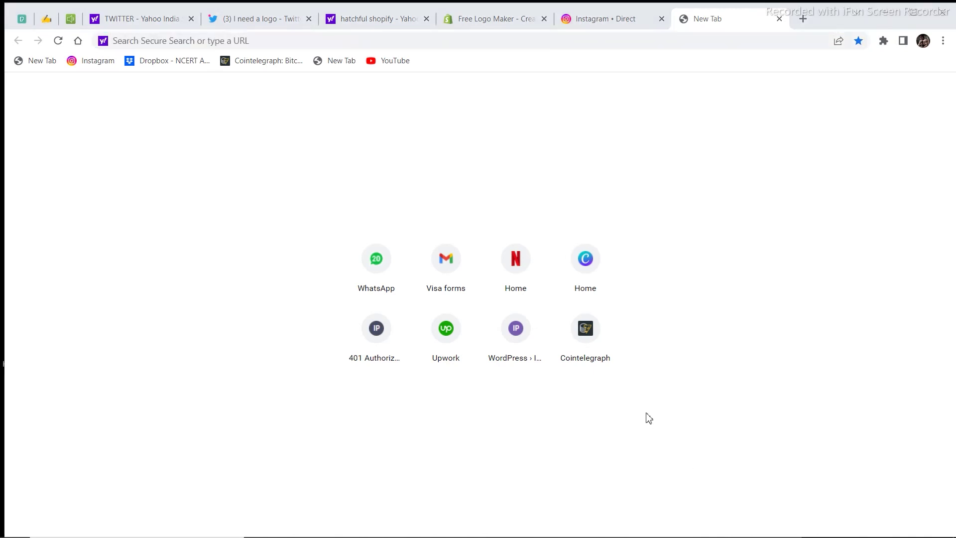